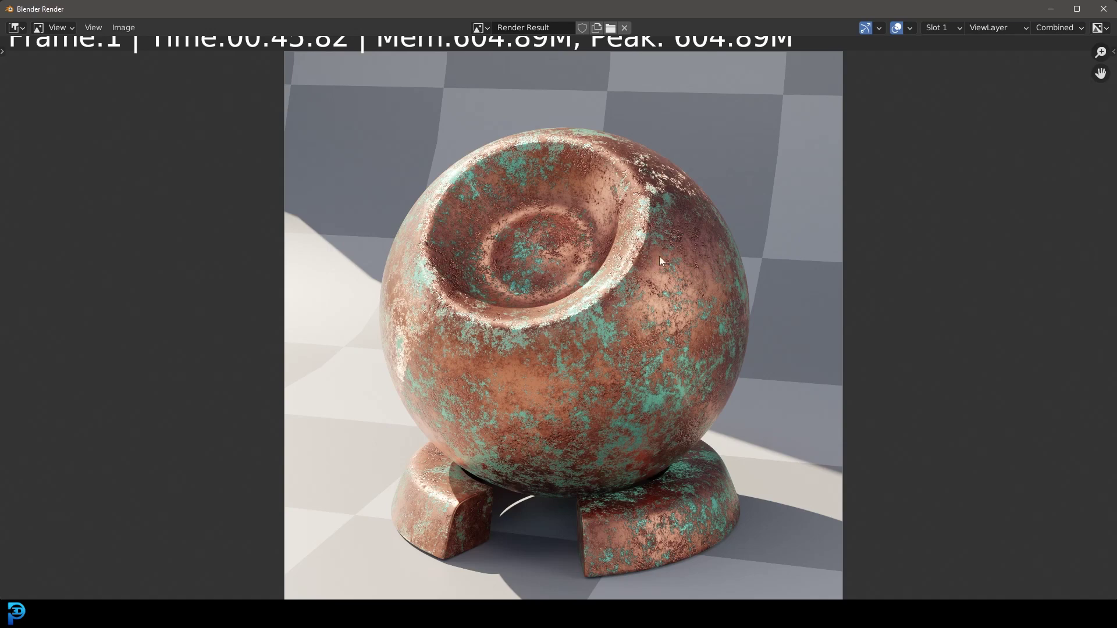
Put away the render window and pan the node editor to show the copper node tree
scroll(659, 256, "down", 3)
scroll(646, 278, "up", 5)
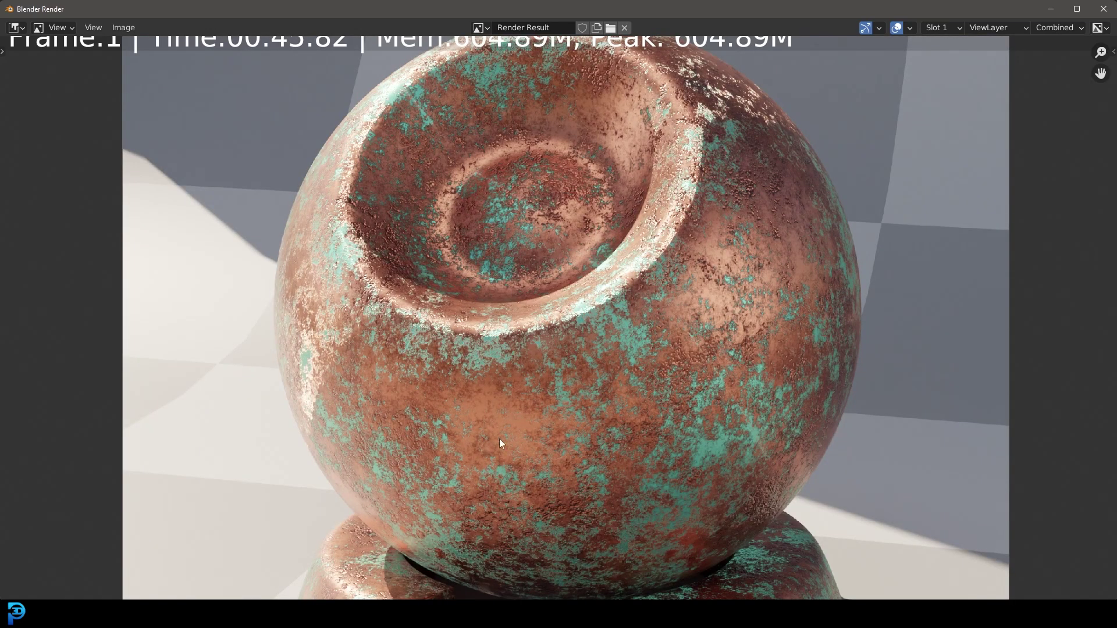
left_click(1052, 10)
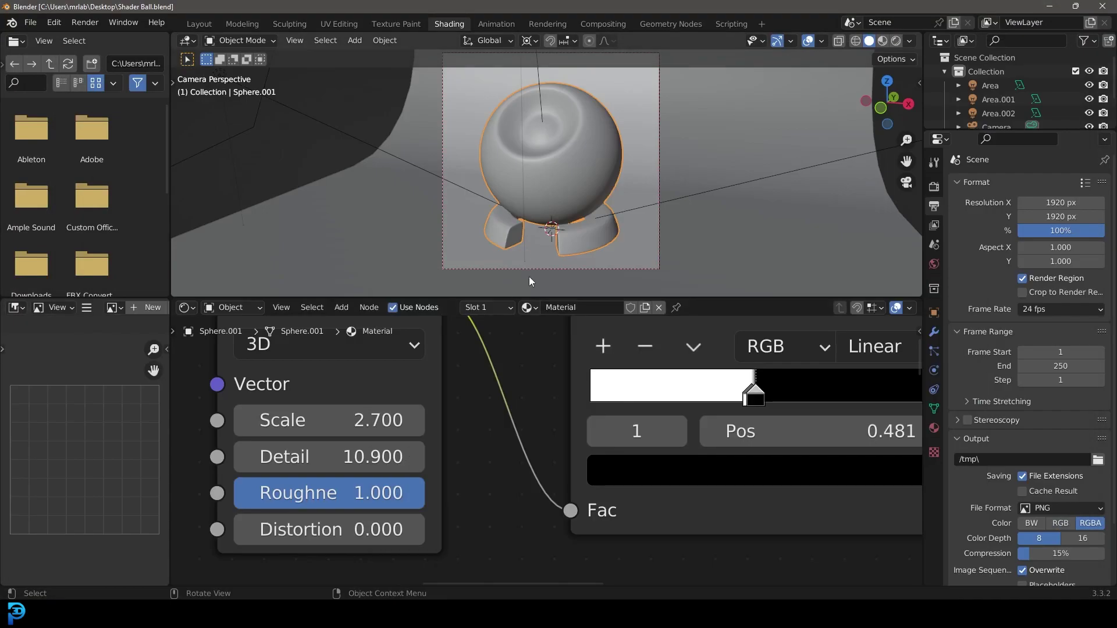
scroll(524, 278, "down", 2)
scroll(571, 343, "down", 4)
scroll(472, 422, "down", 4)
middle_click_drag(492, 459, 483, 375)
scroll(521, 360, "up", 1)
scroll(476, 395, "up", 2)
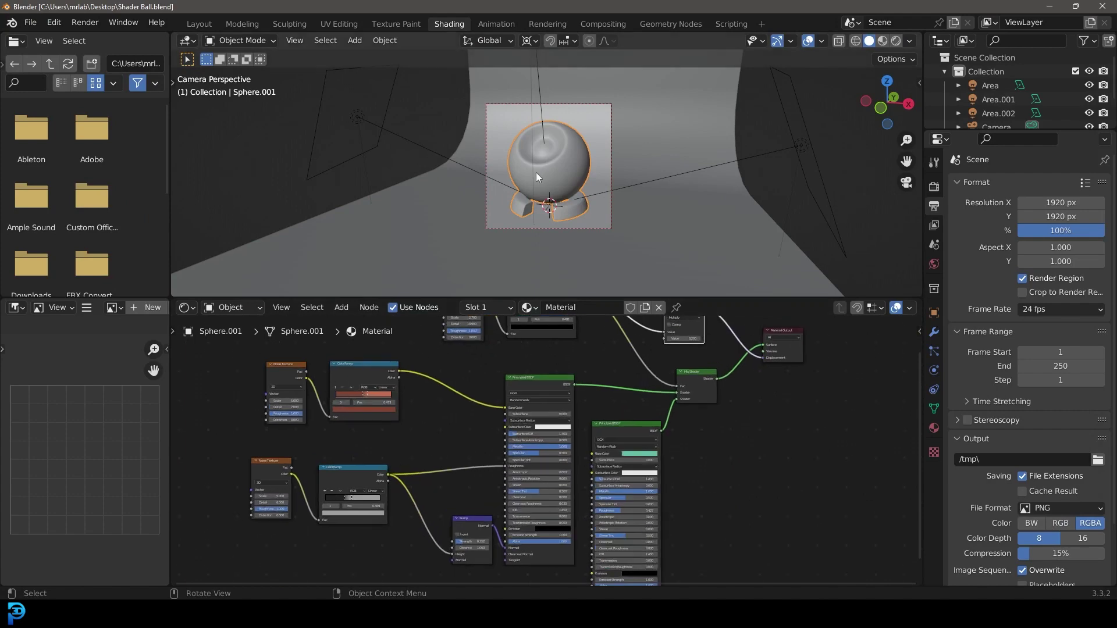
scroll(536, 172, "up", 6)
Preview the shader ball in Rendered shading, then return the viewport to Solid
key("z")
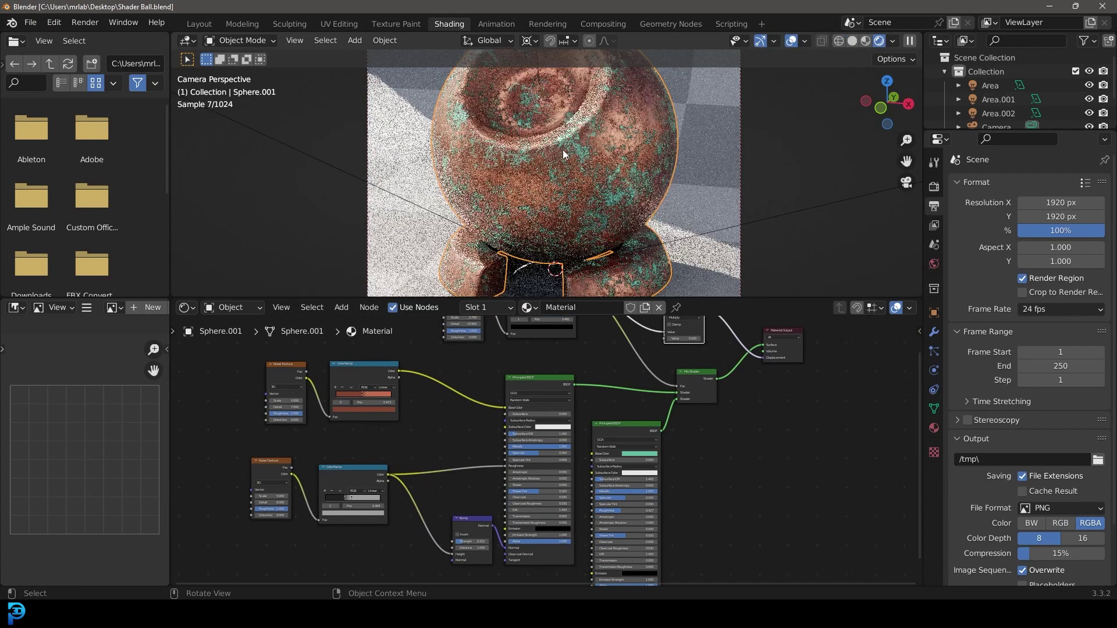
key("z")
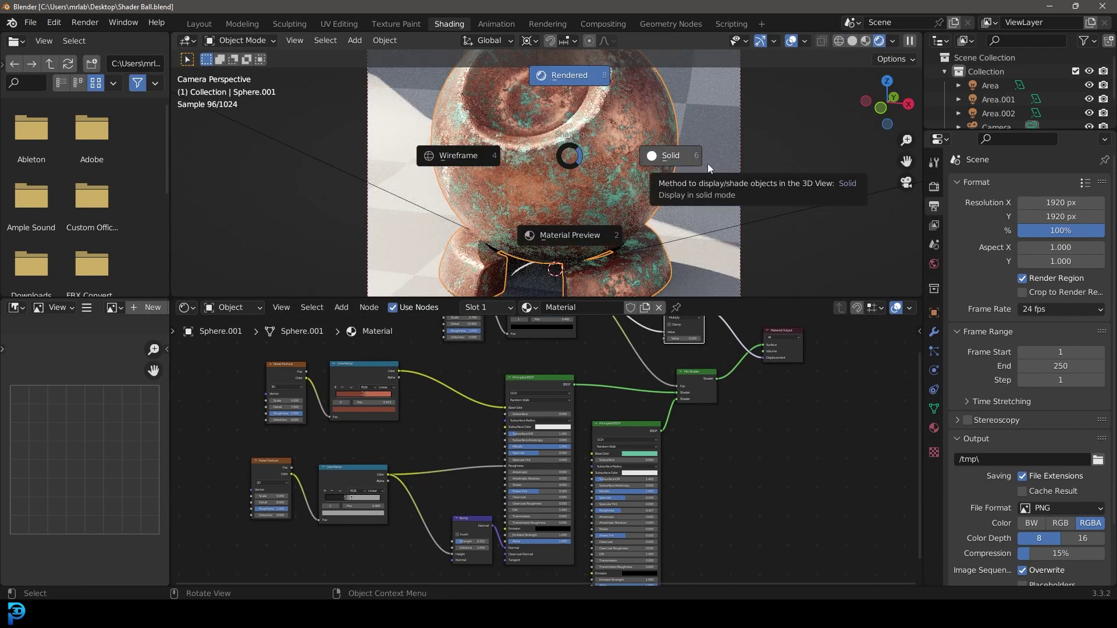
left_click(669, 155)
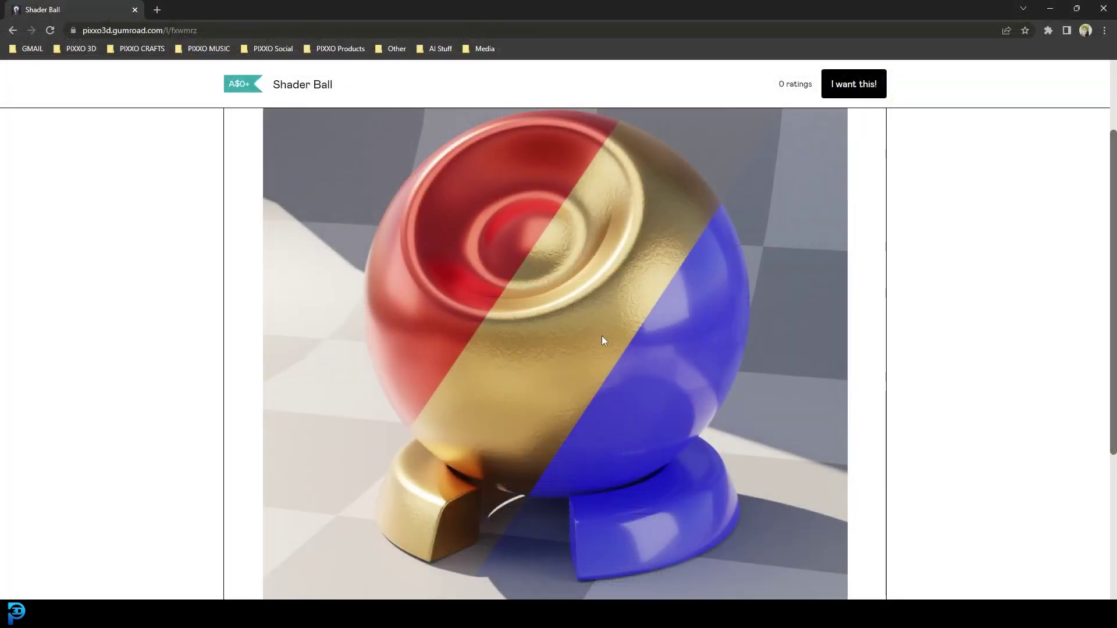
scroll(524, 244, "up", 2)
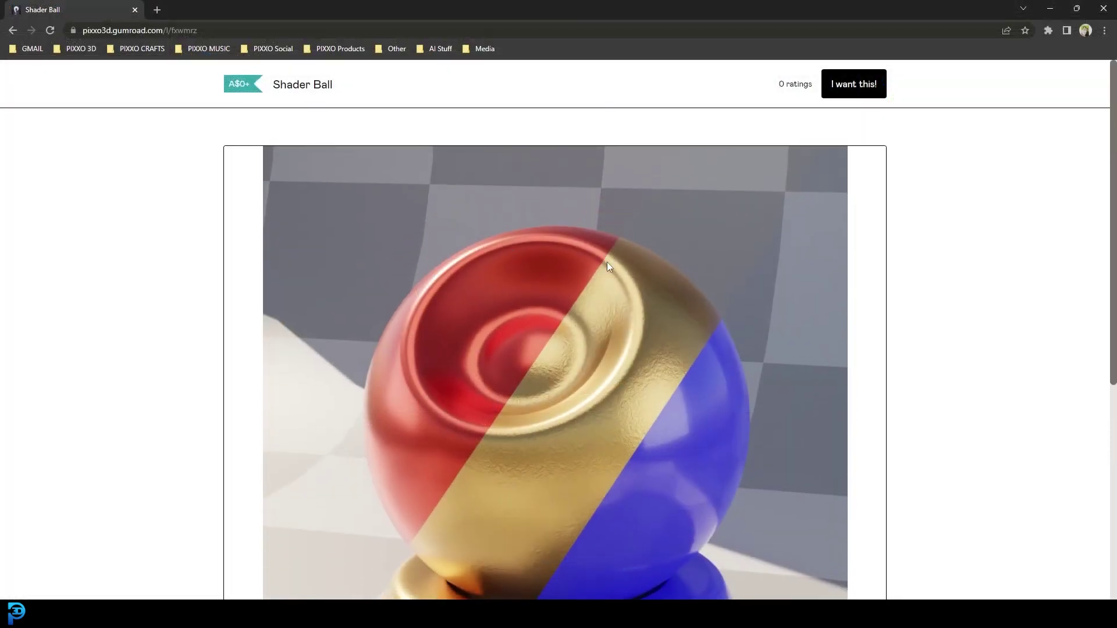
scroll(645, 288, "down", 5)
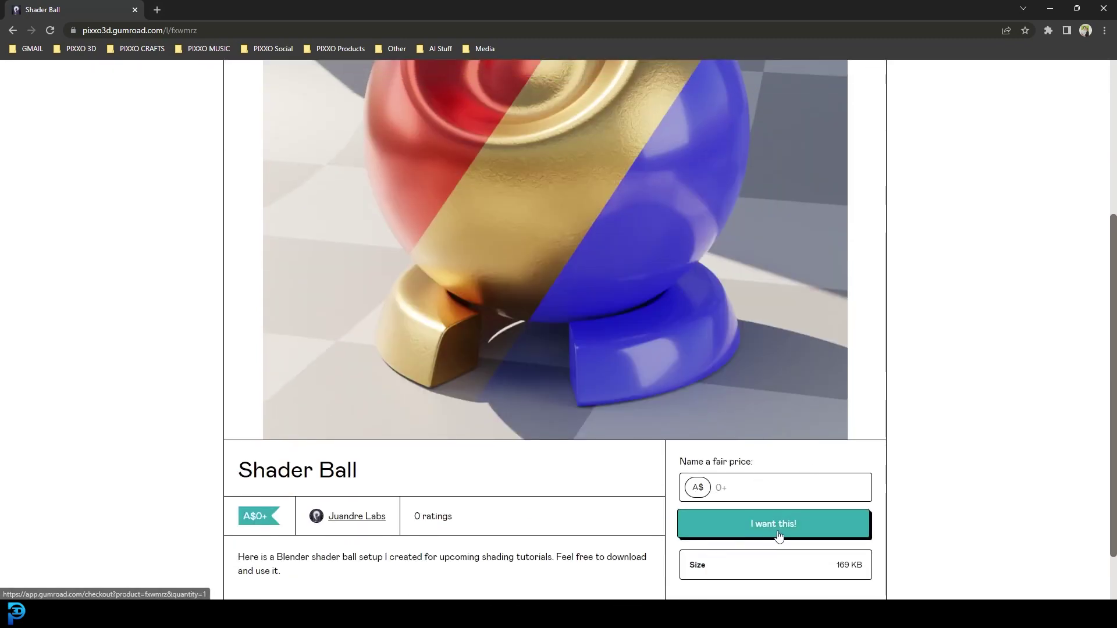
scroll(538, 486, "down", 2)
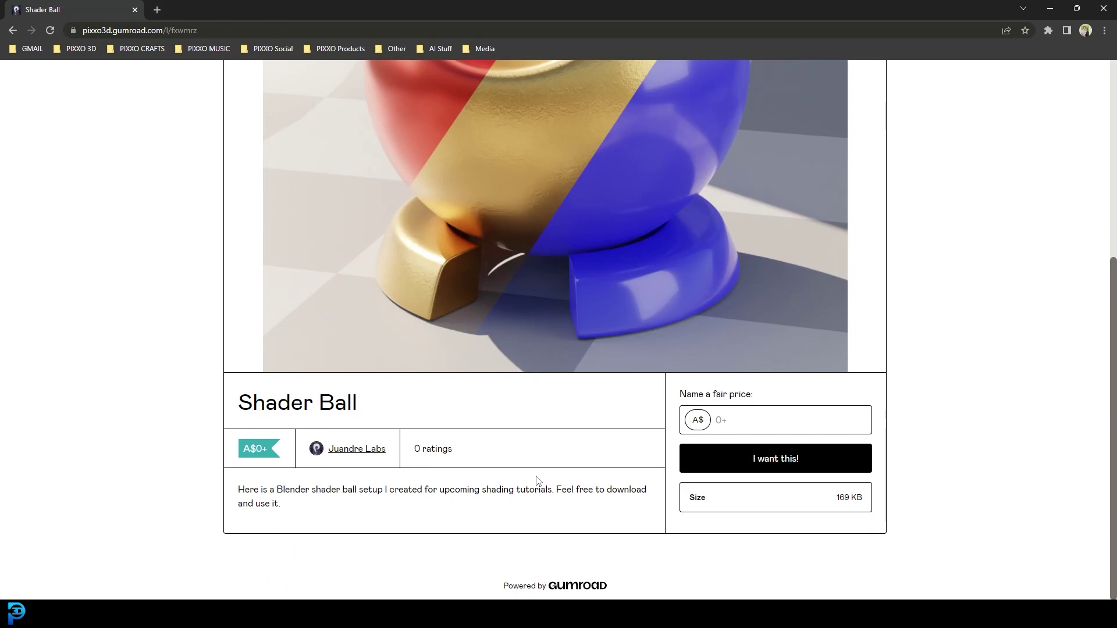
scroll(321, 268, "up", 4)
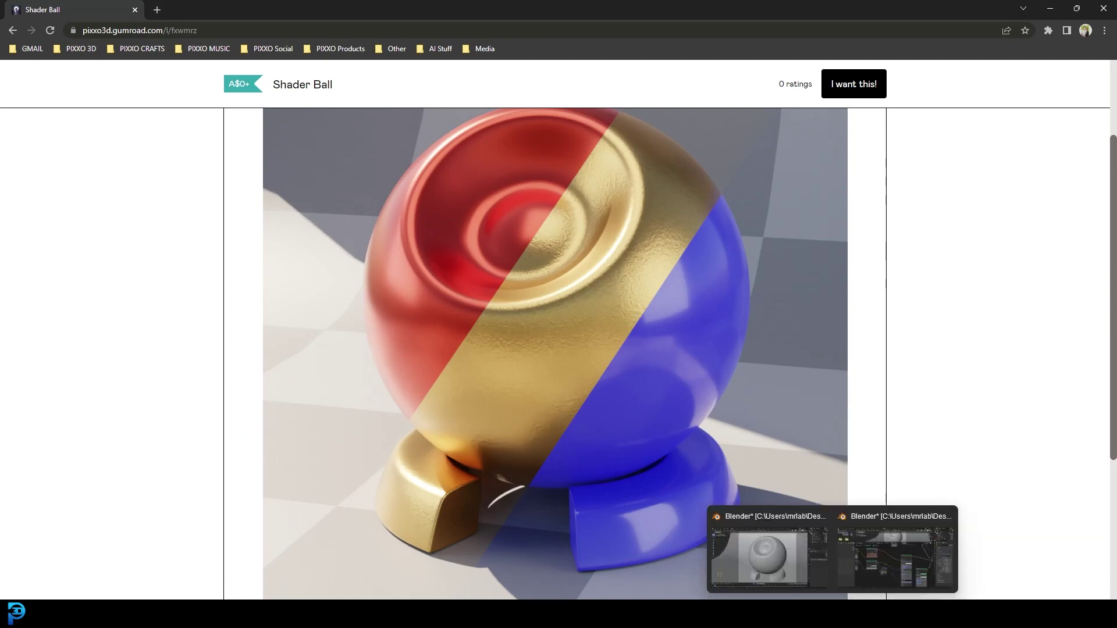
Back in Blender, preview the scene in Rendered shading, then return to Solid
left_click(721, 518)
scroll(518, 315, "down", 2)
scroll(518, 316, "up", 2)
key("z")
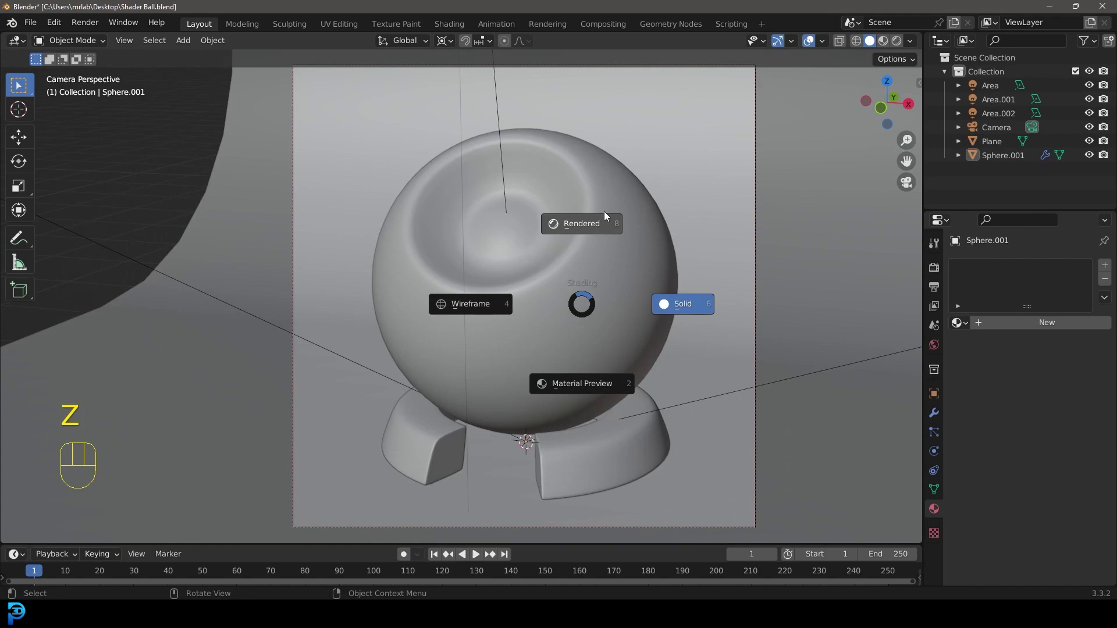
left_click(604, 211)
key("z")
left_click(717, 236)
Give the selected Sphere.001 a new material in the Shading workspace, viewed through the camera in Material Preview
left_click(591, 184)
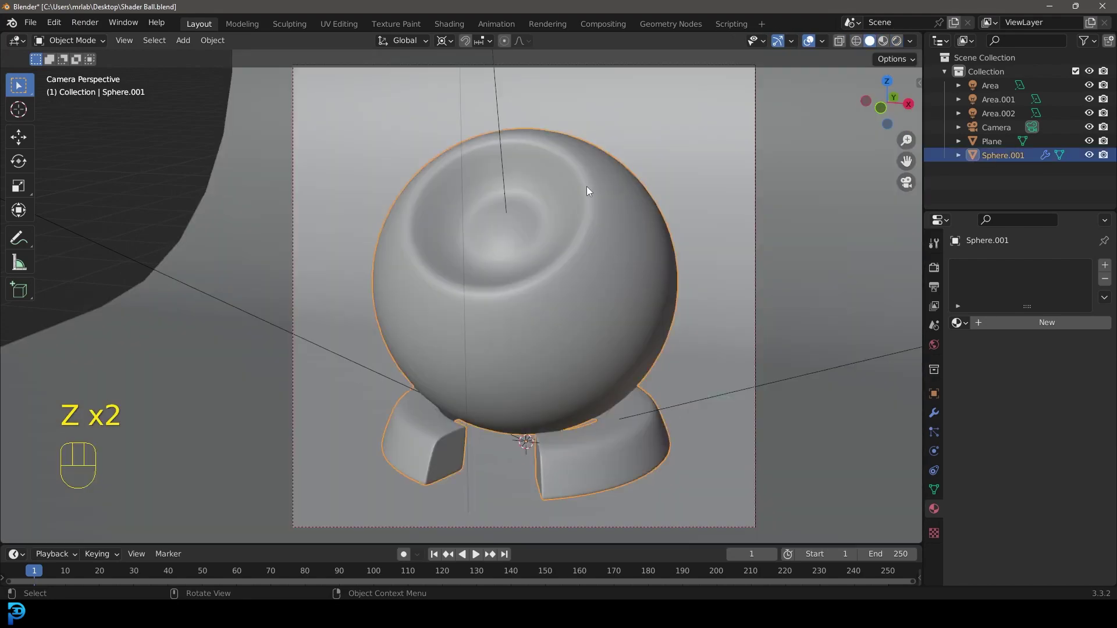
left_click(449, 25)
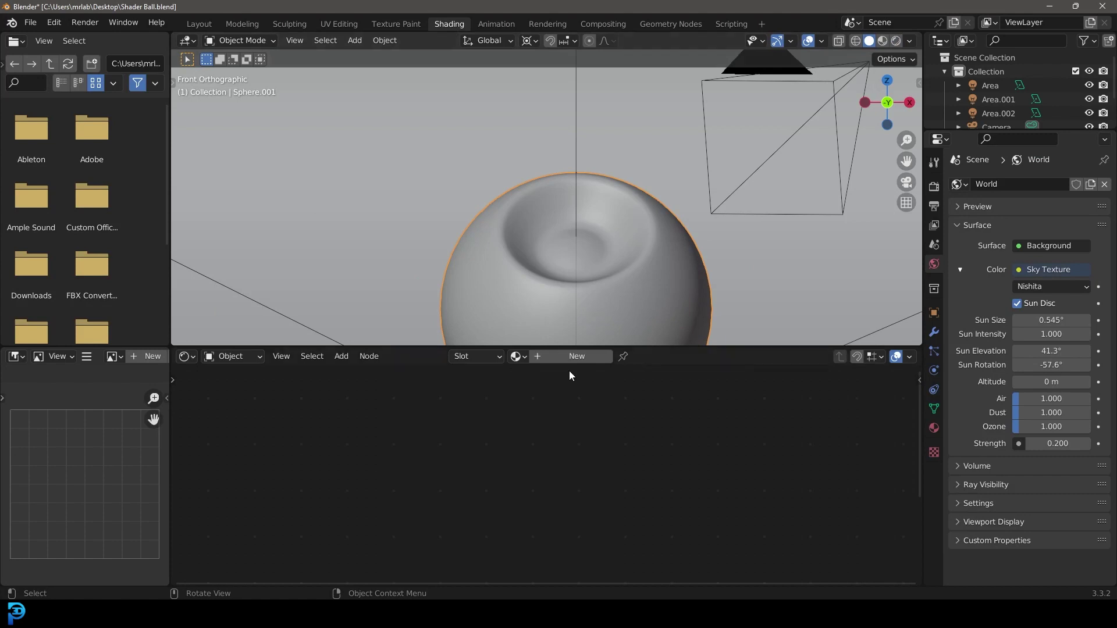
left_click(574, 354)
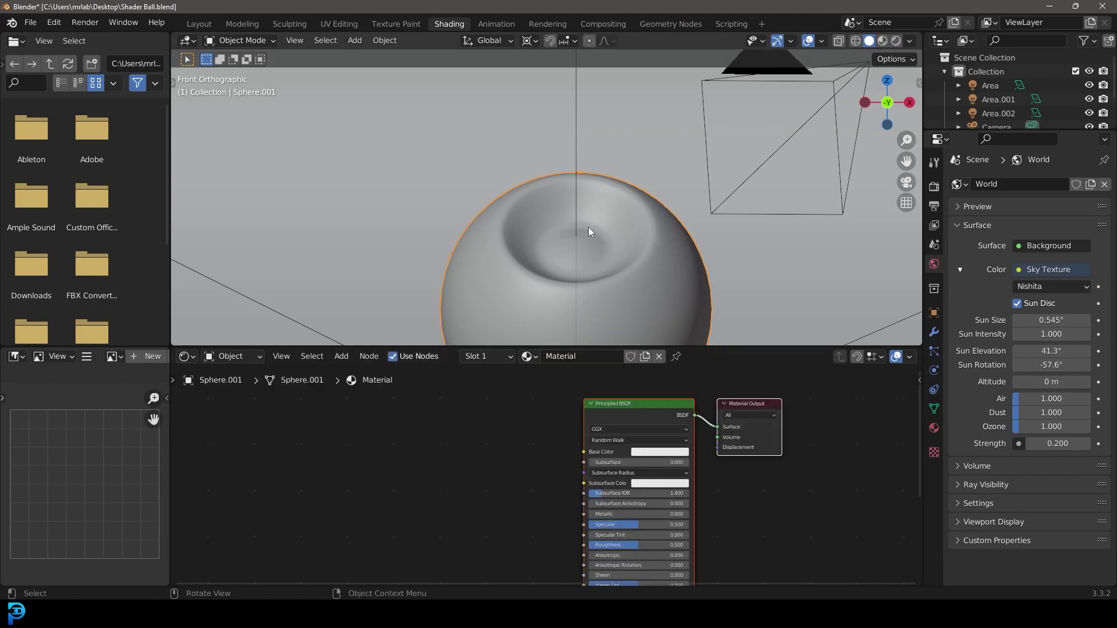
key("KP_0")
scroll(588, 227, "up", 3)
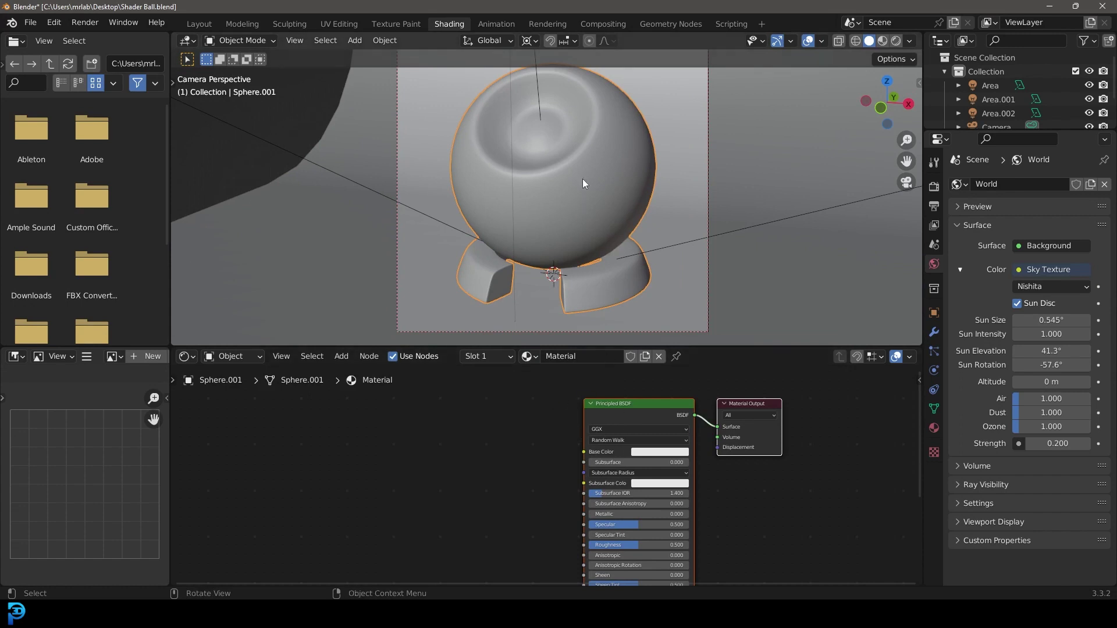
key("z")
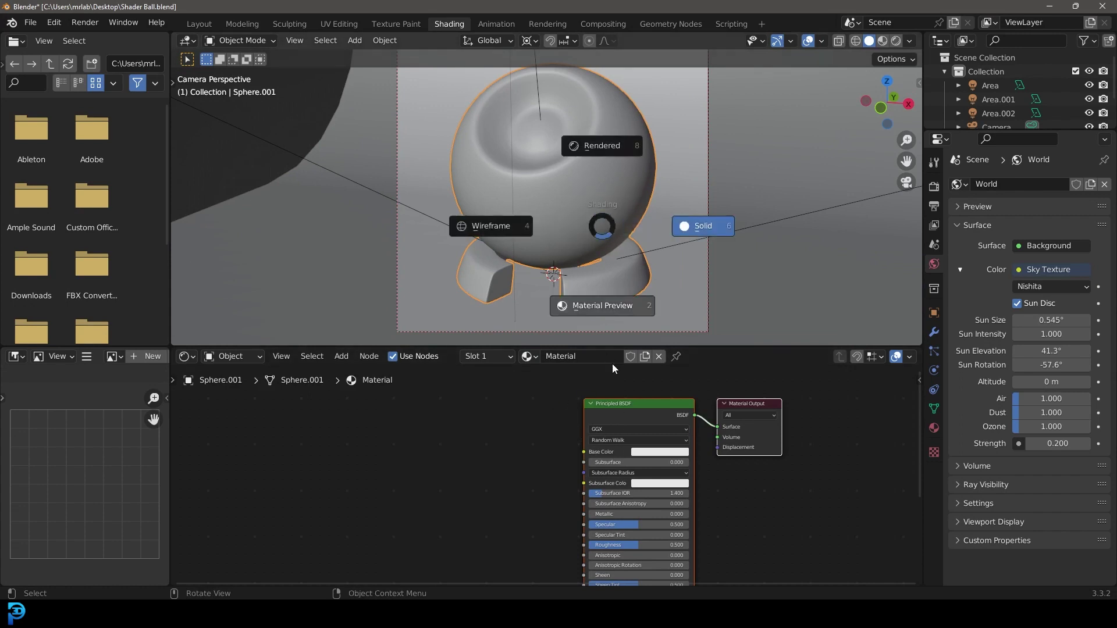
left_click(574, 330)
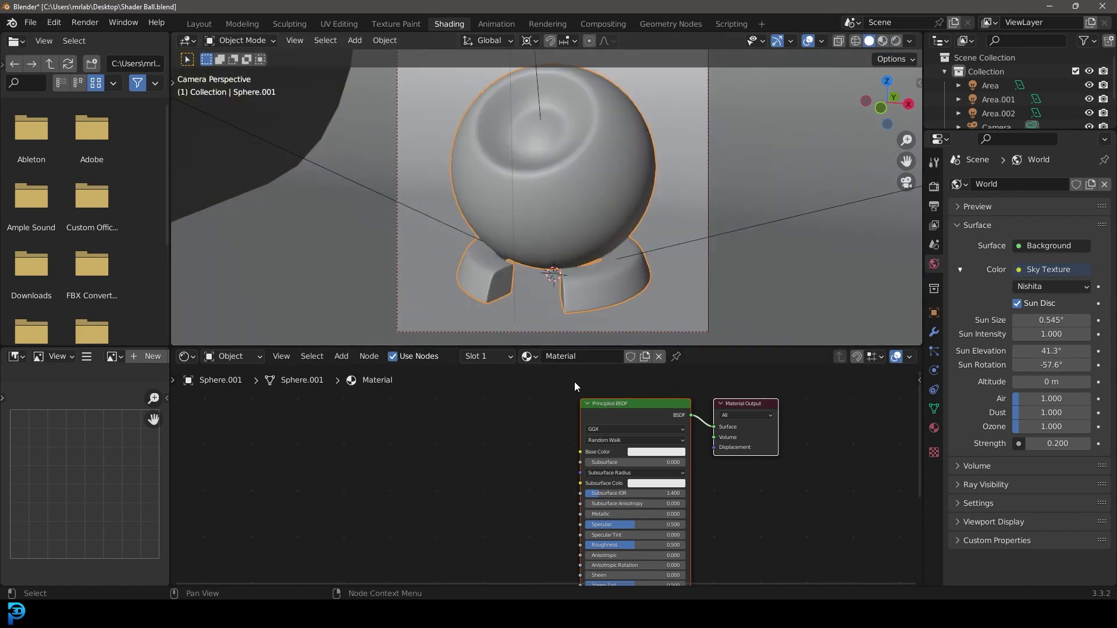
Pan the node view and give the node editor more screen height
mouse_move(513, 460)
middle_mouse_down()
mouse_move(576, 442)
mouse_move(527, 450)
middle_mouse_up()
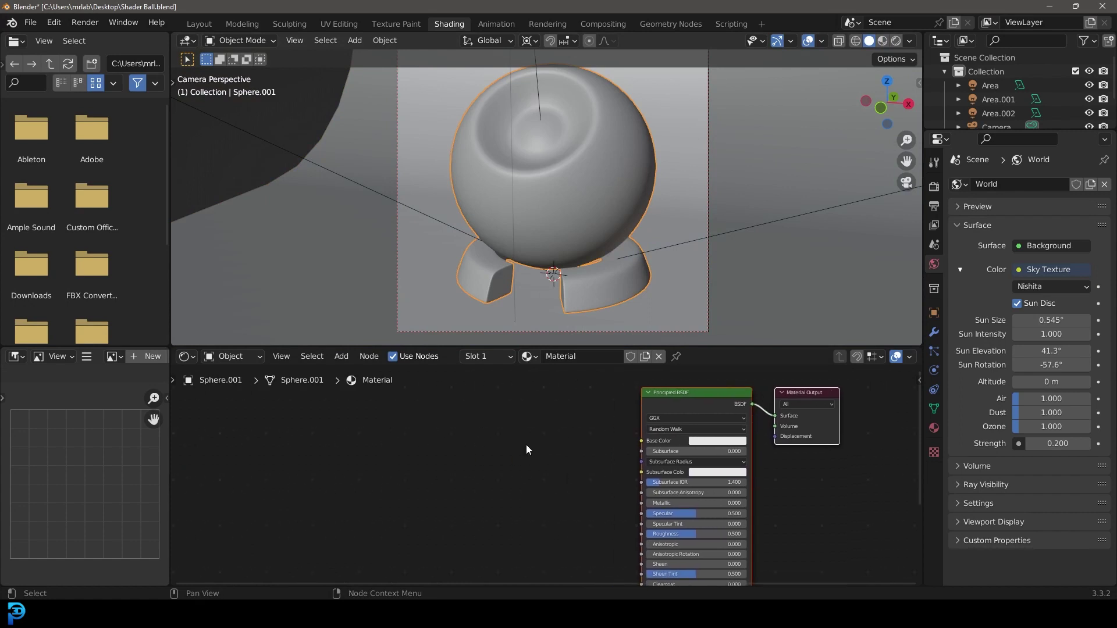
middle_click_drag(656, 430, 552, 445)
scroll(551, 466, "up", 5)
middle_click_drag(564, 381, 543, 423)
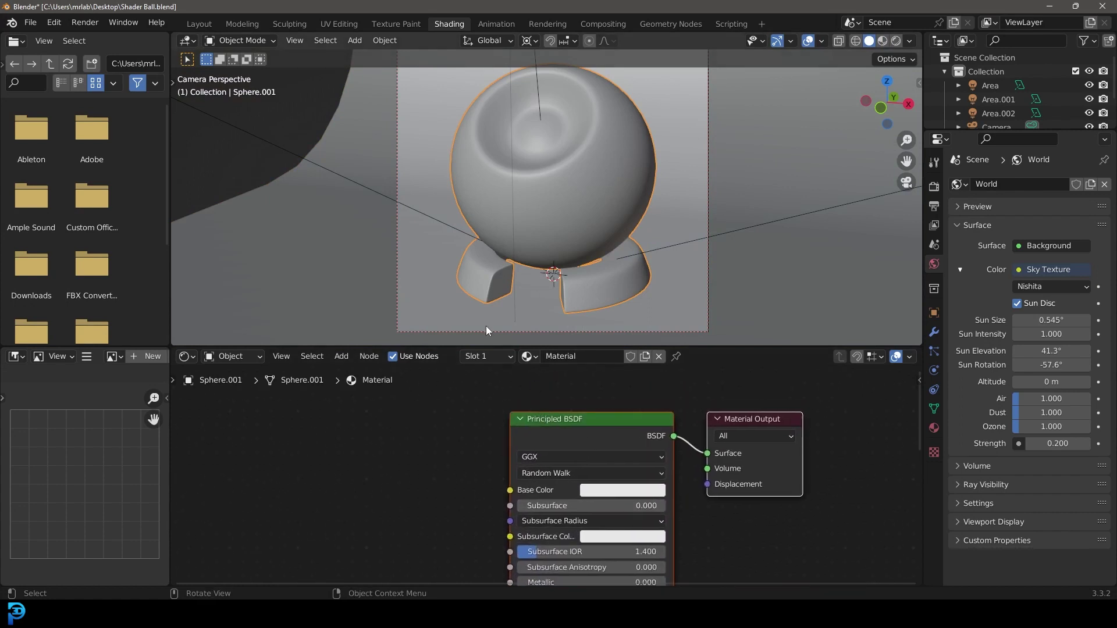
left_click_drag(492, 345, 494, 215)
Add a Noise Texture and connect its Color to the Principled BSDF Base Color
scroll(439, 356, "up", 2)
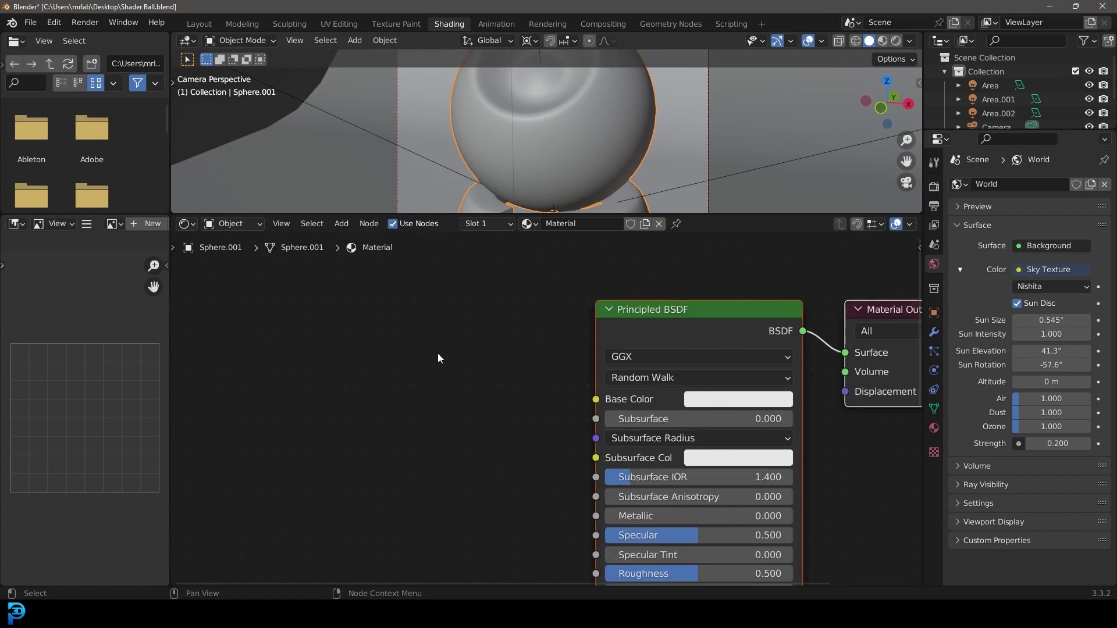
key("shift+a")
left_click(347, 364)
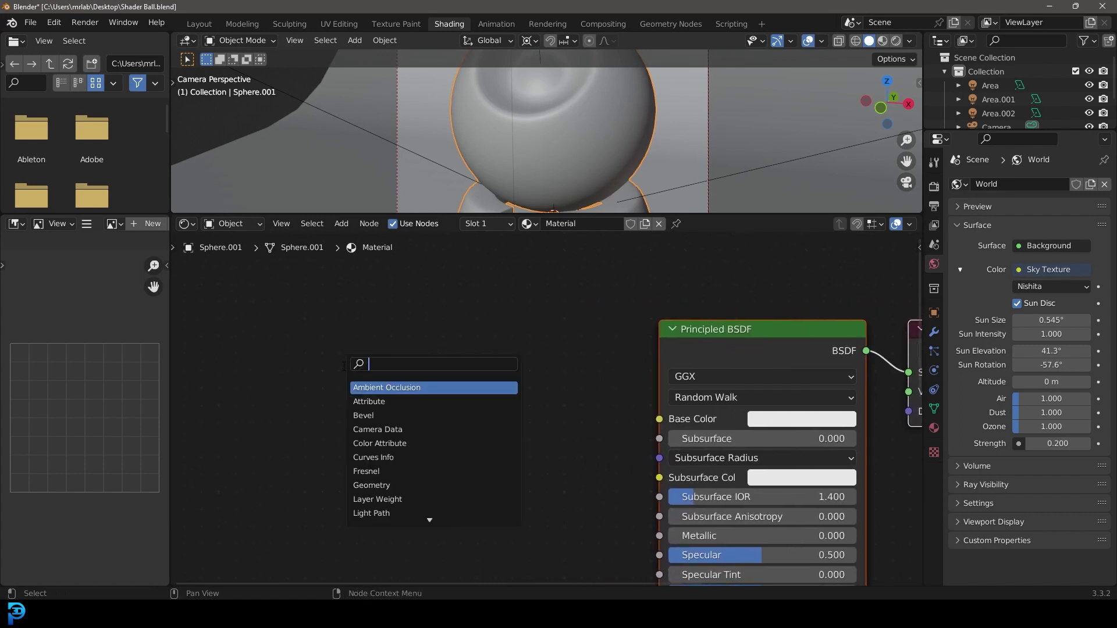
type("nois")
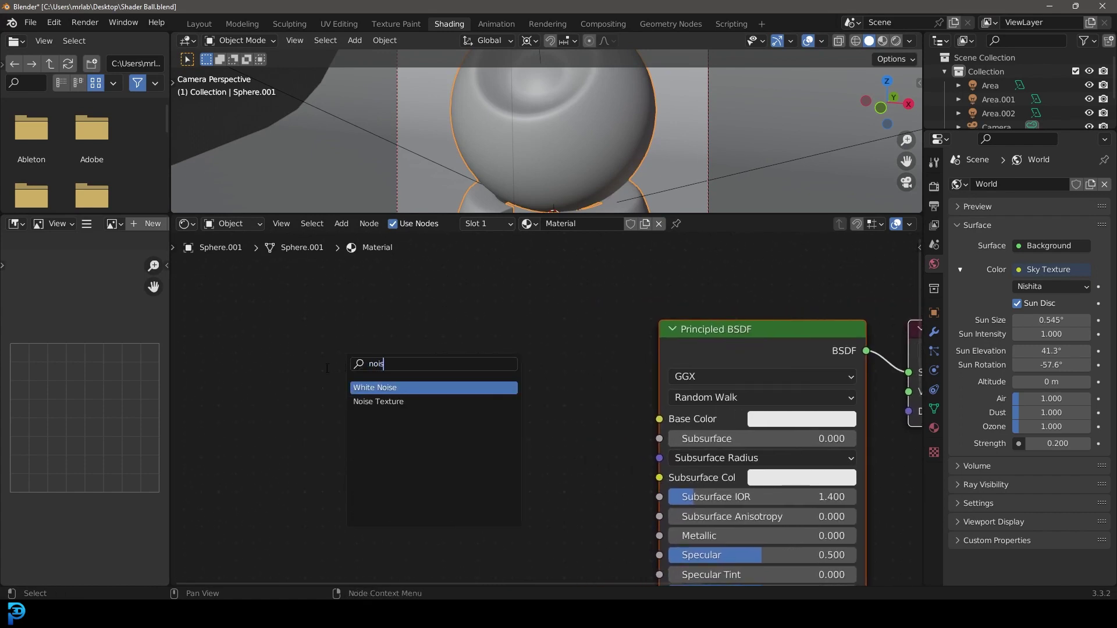
left_click(372, 401)
left_click(303, 387)
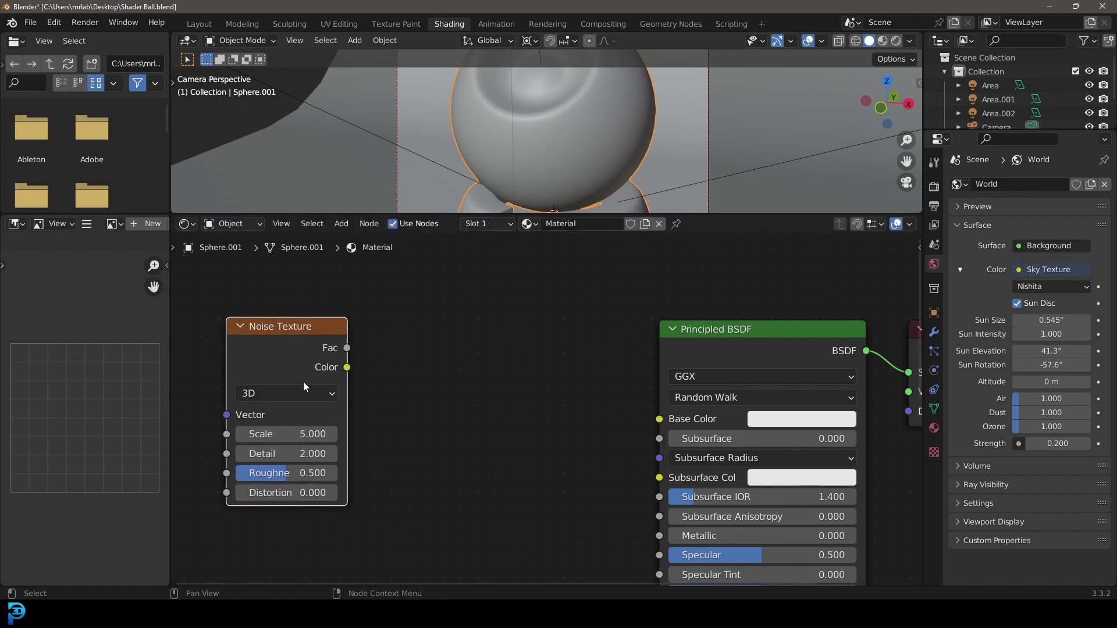
left_click_drag(340, 366, 662, 420)
middle_click_drag(400, 384, 515, 392)
Insert a ColorRamp onto the noise-to-Base Color link and select both nodes
key("shift+a")
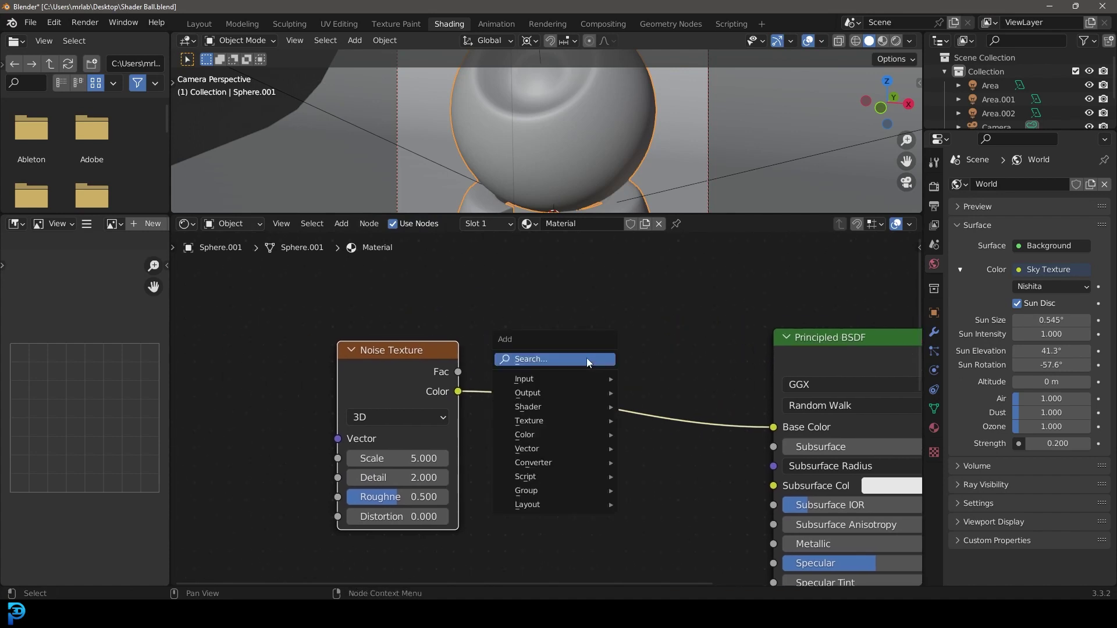
left_click(530, 359)
type("colo")
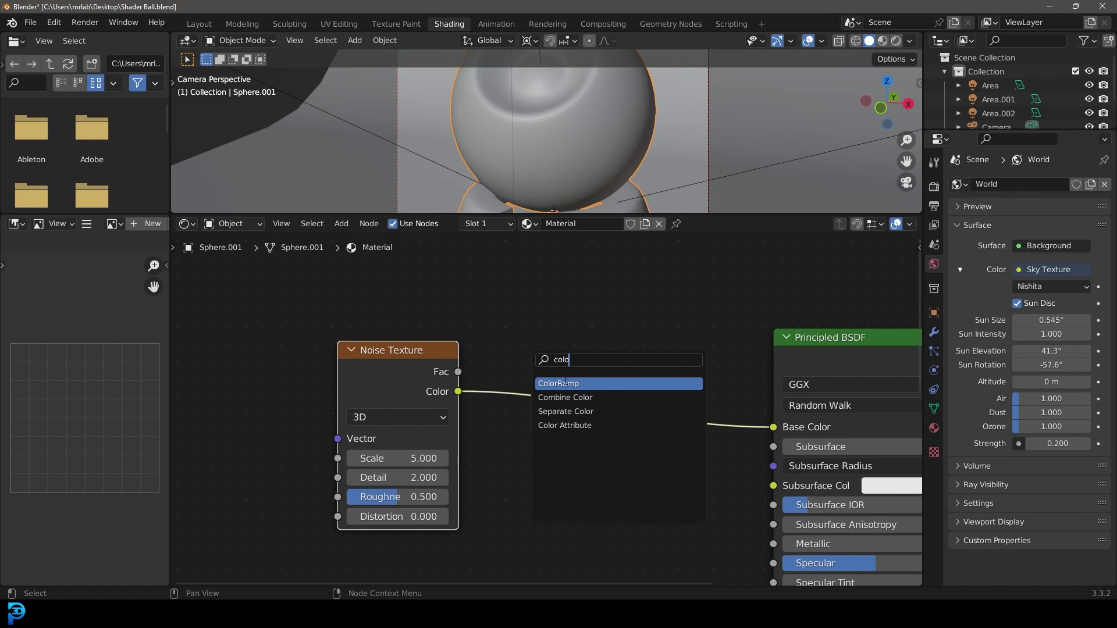
left_click(565, 383)
left_click(541, 381)
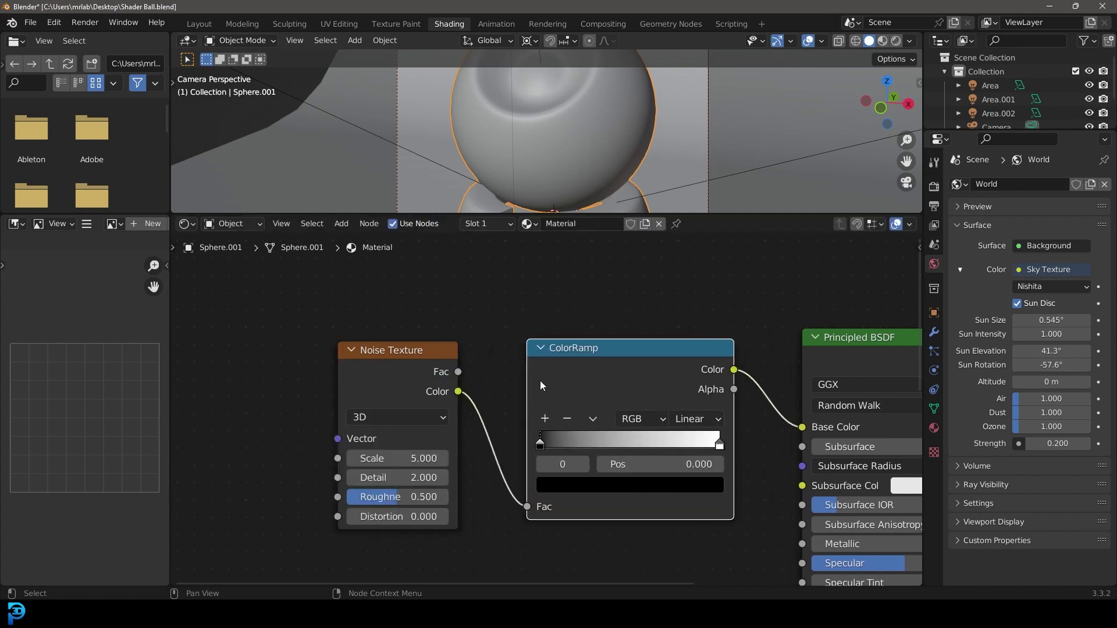
scroll(891, 451, "down", 3)
left_click_drag(398, 496, 692, 275)
middle_click_drag(641, 332, 649, 300)
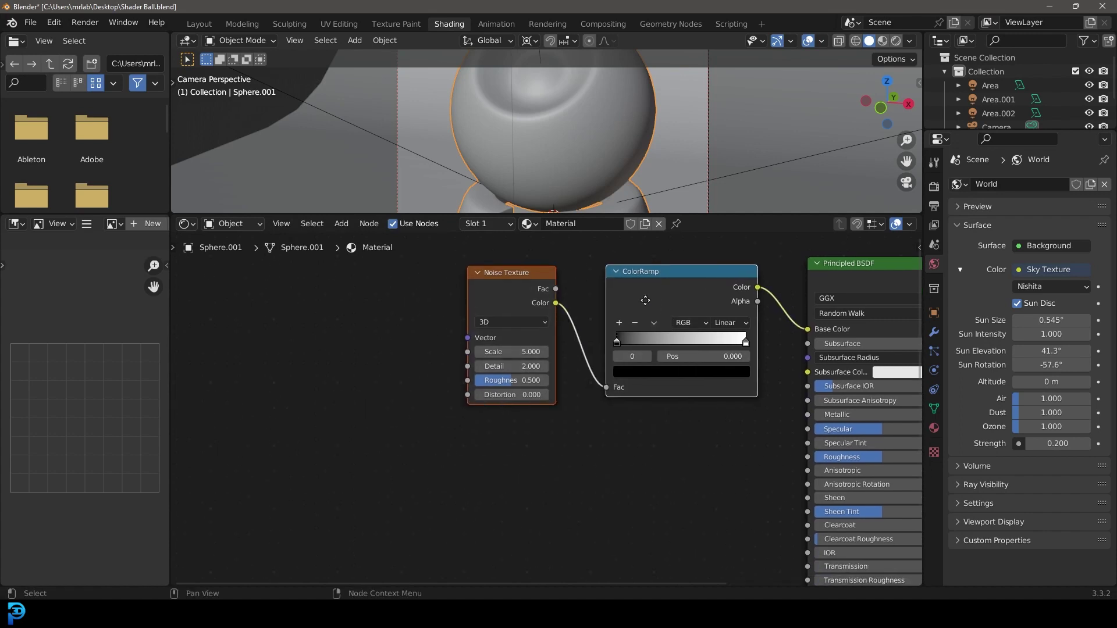
Duplicate the Noise Texture and ColorRamp pair twice, placing copies below and near the top
key("shift+d")
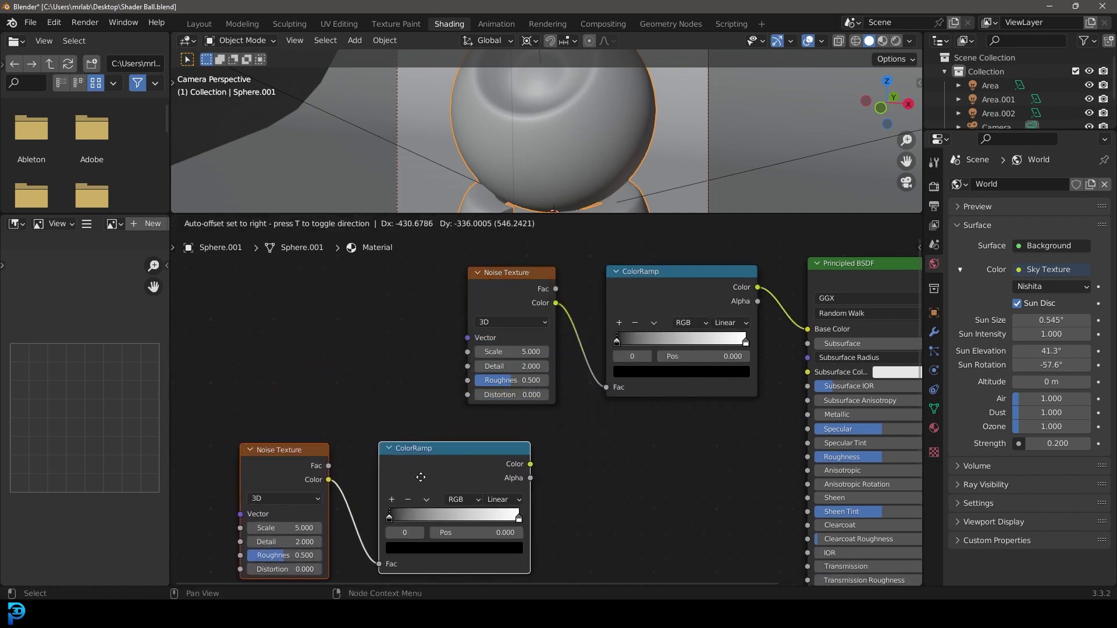
left_click(412, 480)
scroll(480, 494, "down", 2)
middle_click_drag(480, 494, 361, 566)
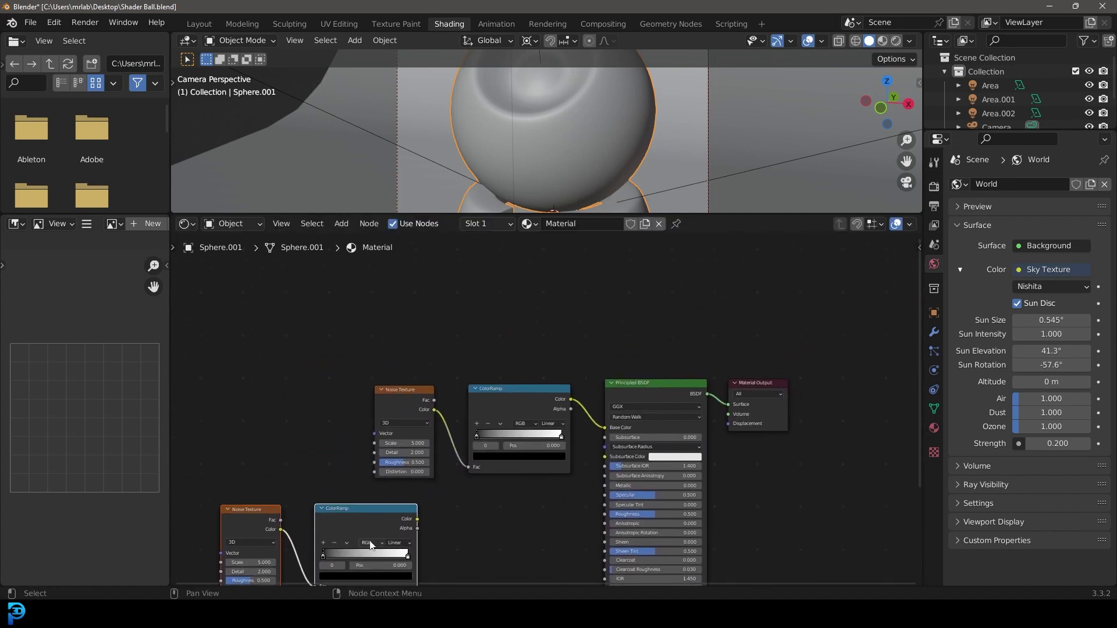
key("shift+d")
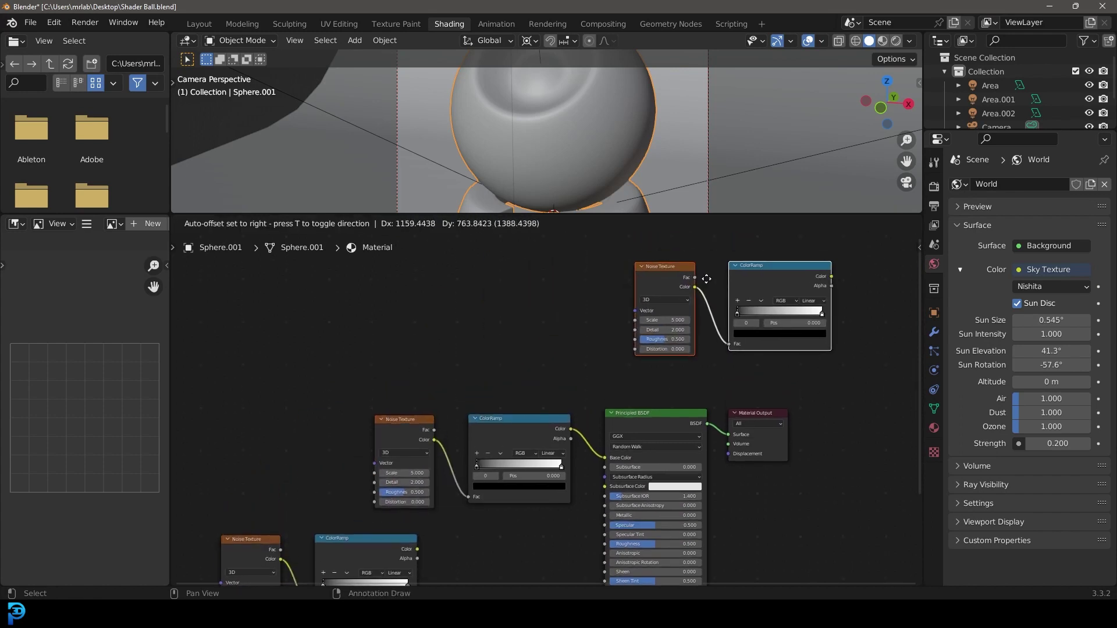
left_click(717, 253)
middle_click_drag(291, 540, 327, 407)
scroll(328, 406, "up", 2)
Move the top Noise Texture and ColorRamp pair further left
left_click_drag(399, 289, 639, 430)
key("g")
left_click(472, 402)
scroll(768, 387, "up", 1)
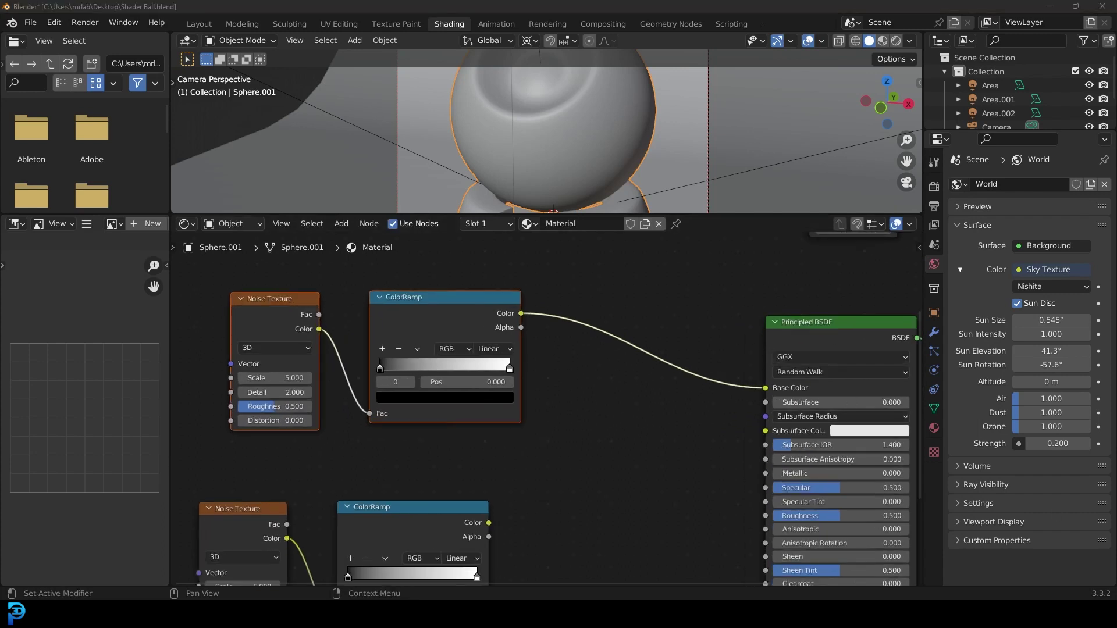
middle_click_drag(299, 410, 414, 426)
Set the Noise Texture Detail to 7 and slide the ramp's black and white stops inward
scroll(414, 426, "up", 3)
left_click(391, 404)
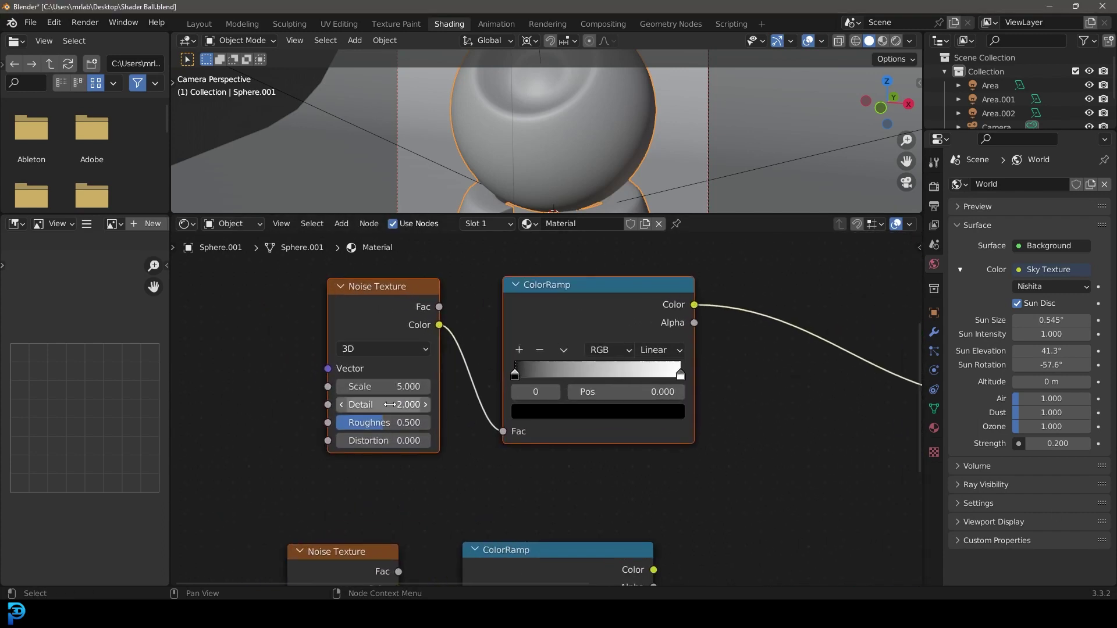
type("7")
key("Return")
left_click_drag(517, 375, 569, 375)
left_click_drag(674, 376, 618, 375)
Enlarge the viewport, switch it to Rendered shading, and bring the ramp stops closer
left_click_drag(580, 214, 581, 297)
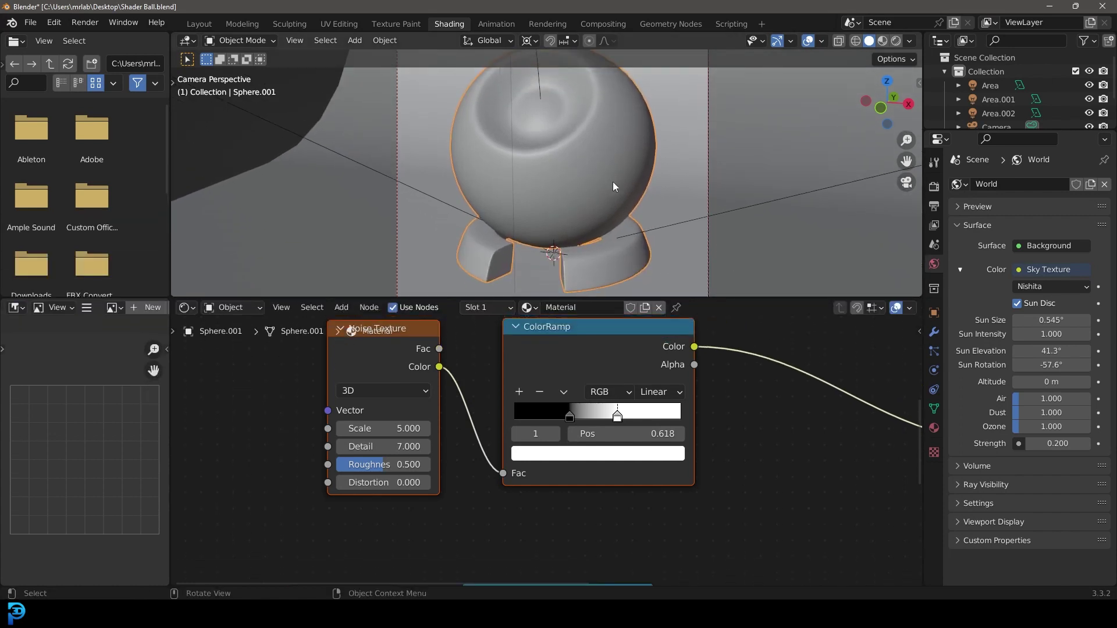
key("z")
left_click(616, 99)
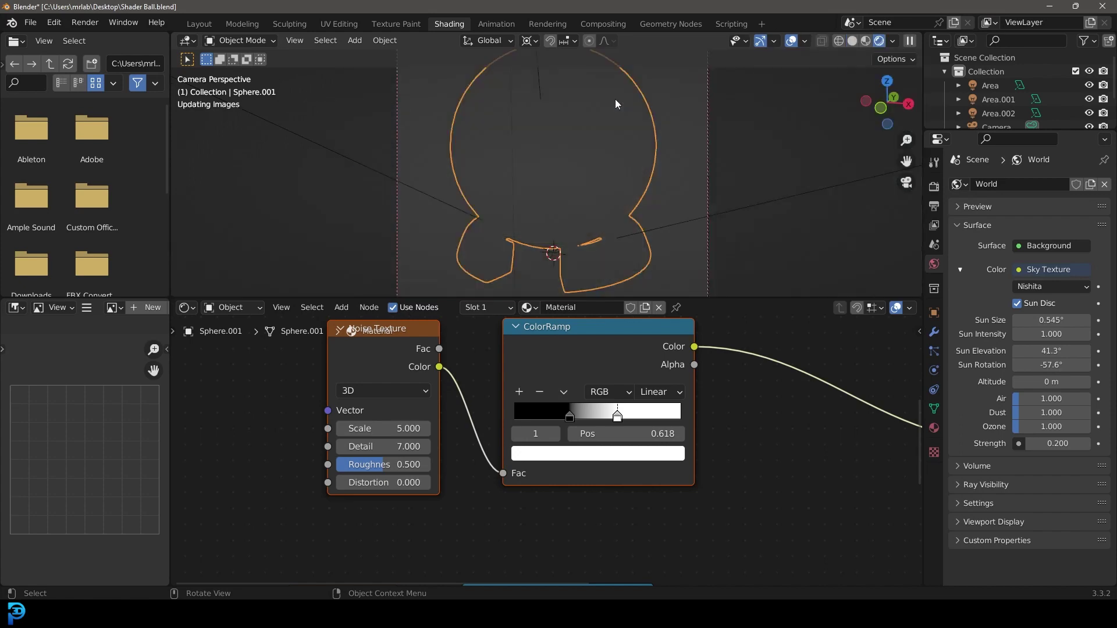
middle_click_drag(791, 393, 652, 419)
scroll(582, 442, "up", 3)
left_click(589, 467)
left_click_drag(590, 469, 621, 468)
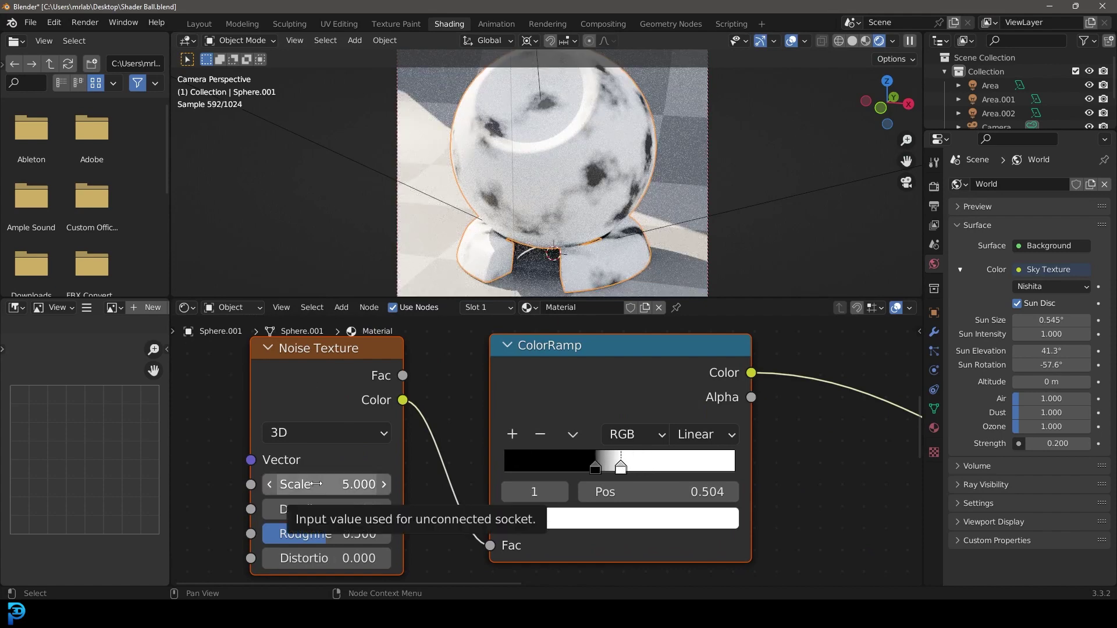
Raise the noise Roughness to 1.000 and move the black stop to 0.450
middle_click_drag(438, 517, 508, 458)
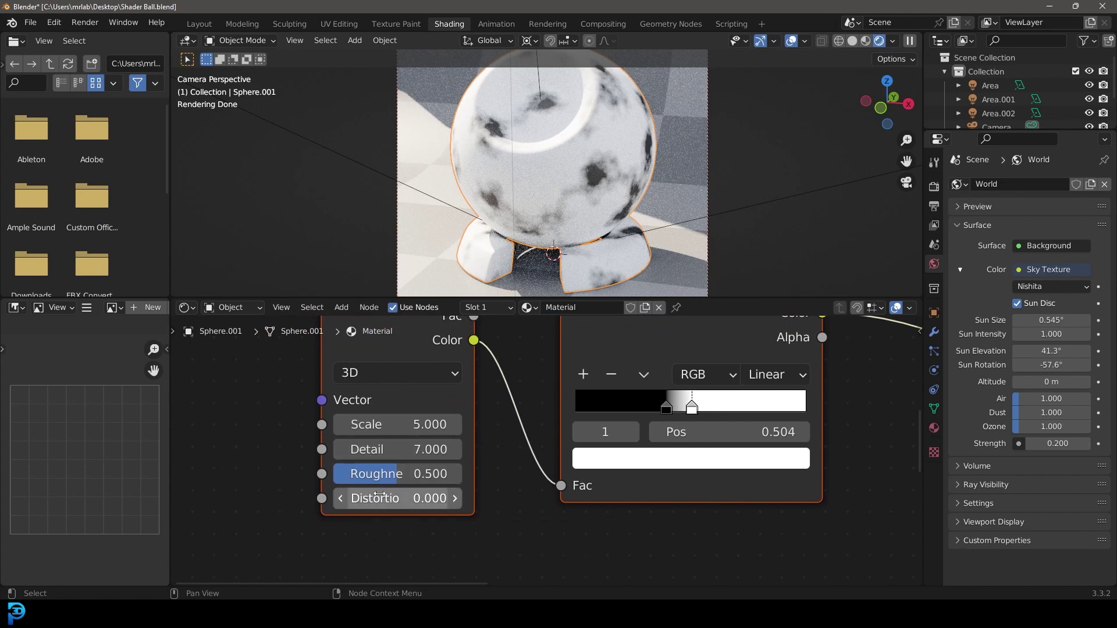
left_click_drag(396, 474, 442, 474)
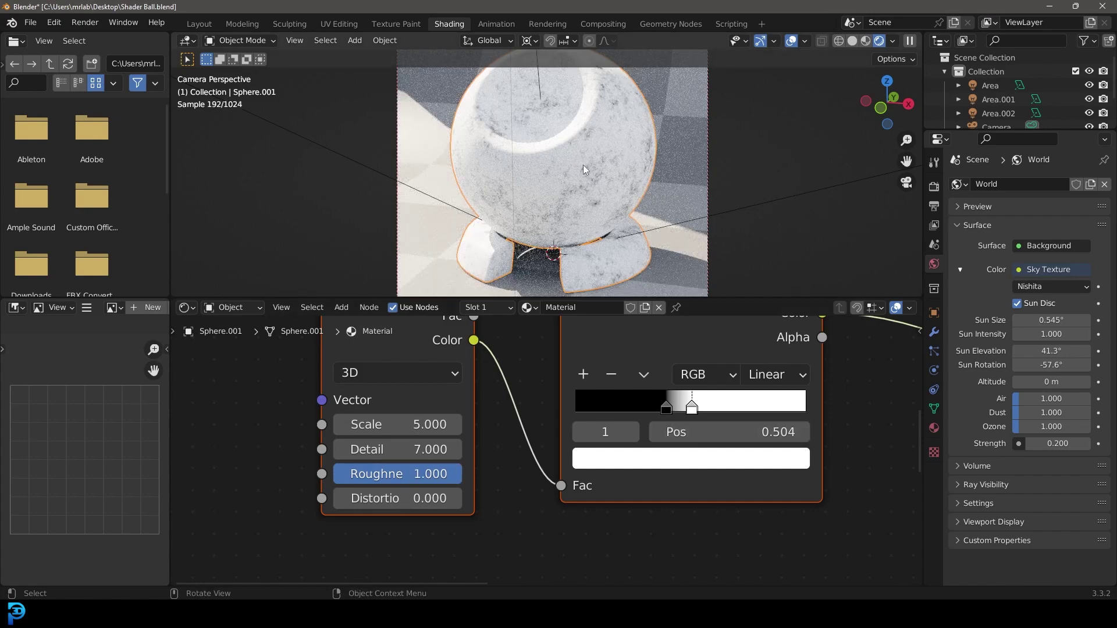
left_click_drag(666, 408, 691, 412)
scroll(692, 407, "down", 5)
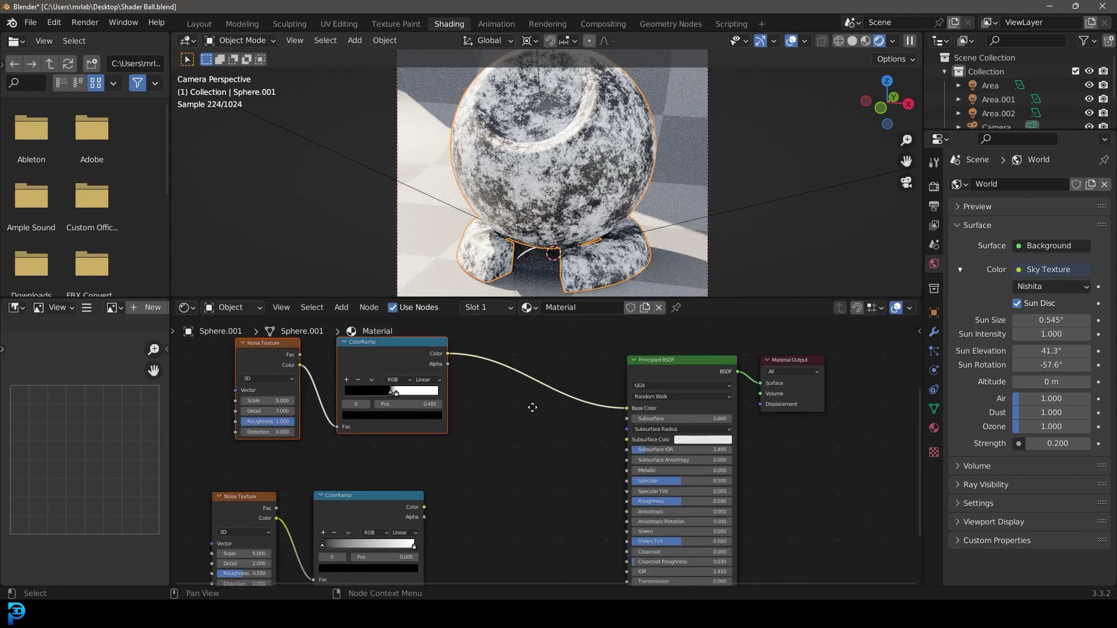
middle_click_drag(531, 403, 636, 449)
scroll(502, 433, "up", 5)
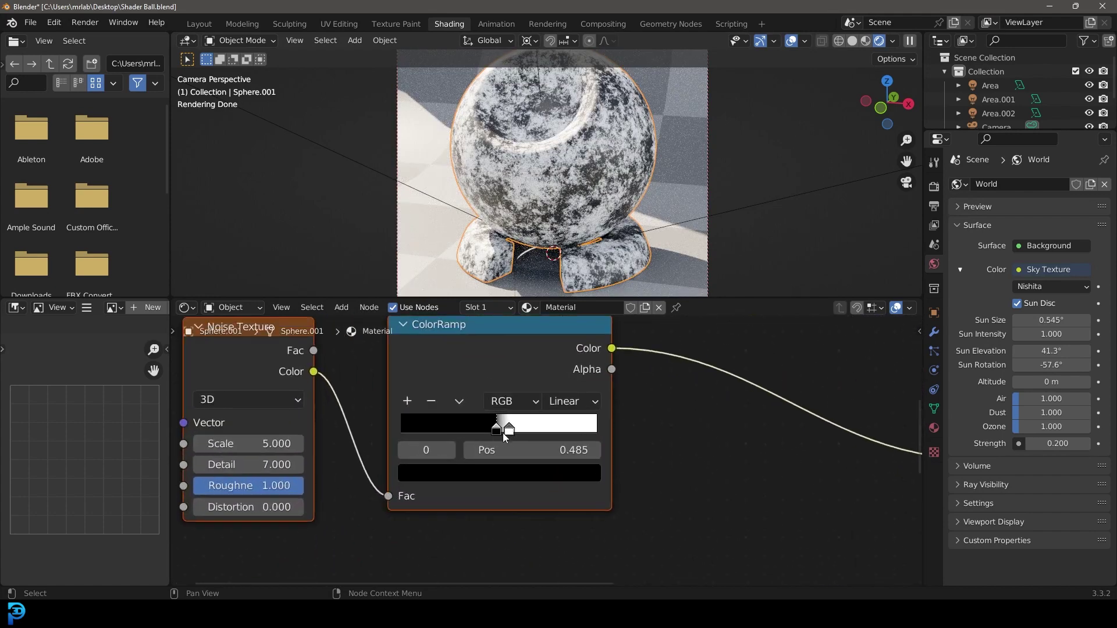
Colour the ramp's dark stop a dark reddish-brown
scroll(491, 427, "up", 1)
left_click_drag(524, 430, 526, 431)
left_click(540, 485)
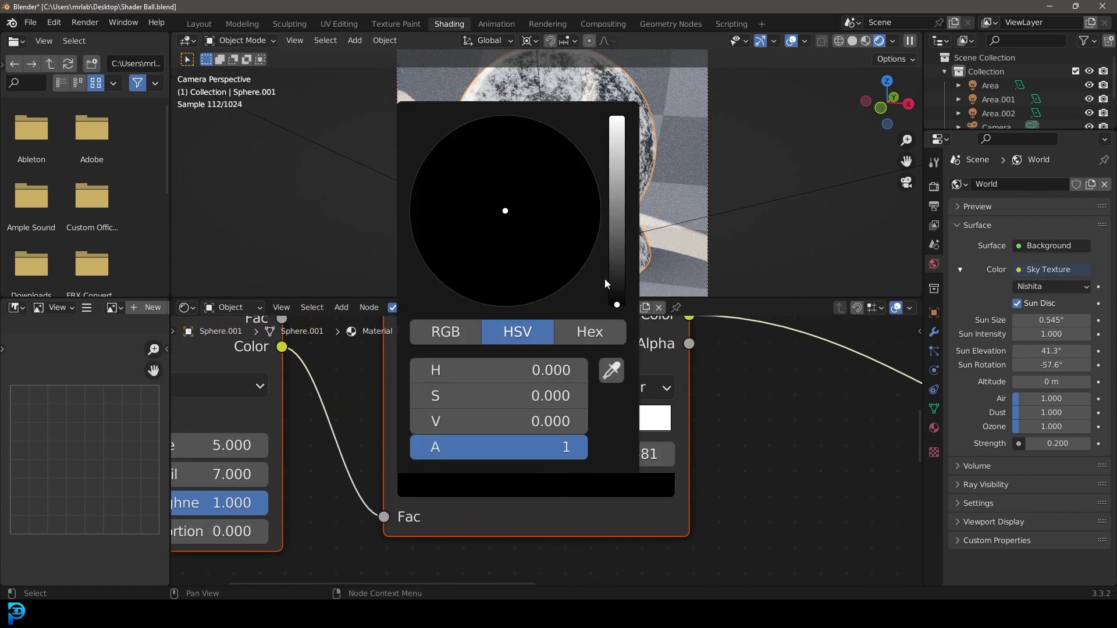
left_click_drag(611, 211, 615, 209)
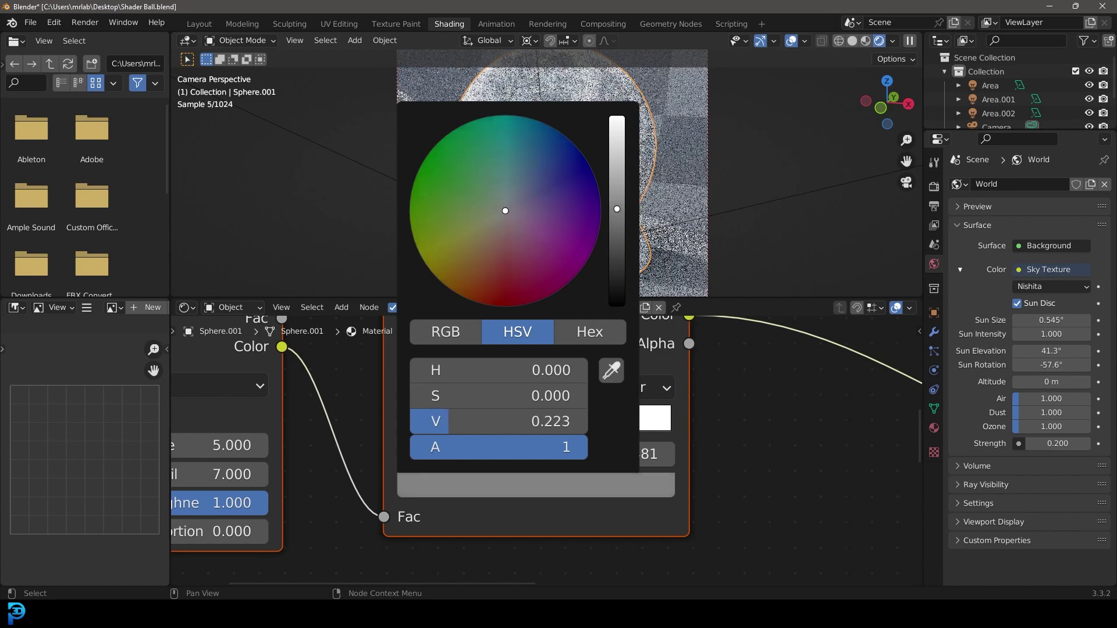
left_click_drag(487, 268, 490, 268)
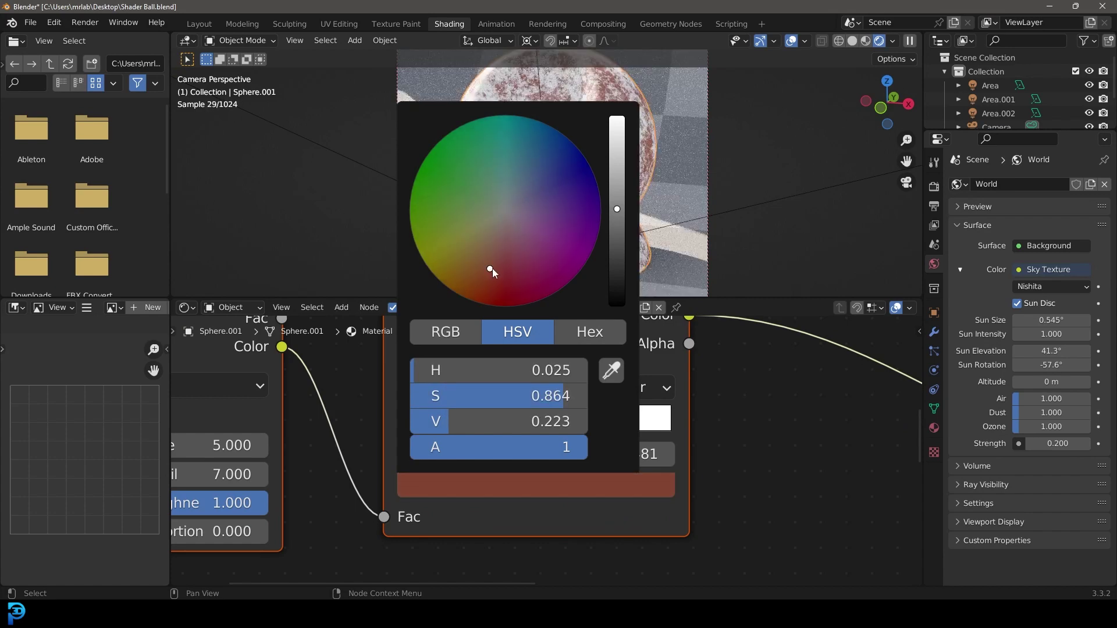
Colour the light stop a darker salmon red and shift the dark stop to 0.473
left_click(549, 428)
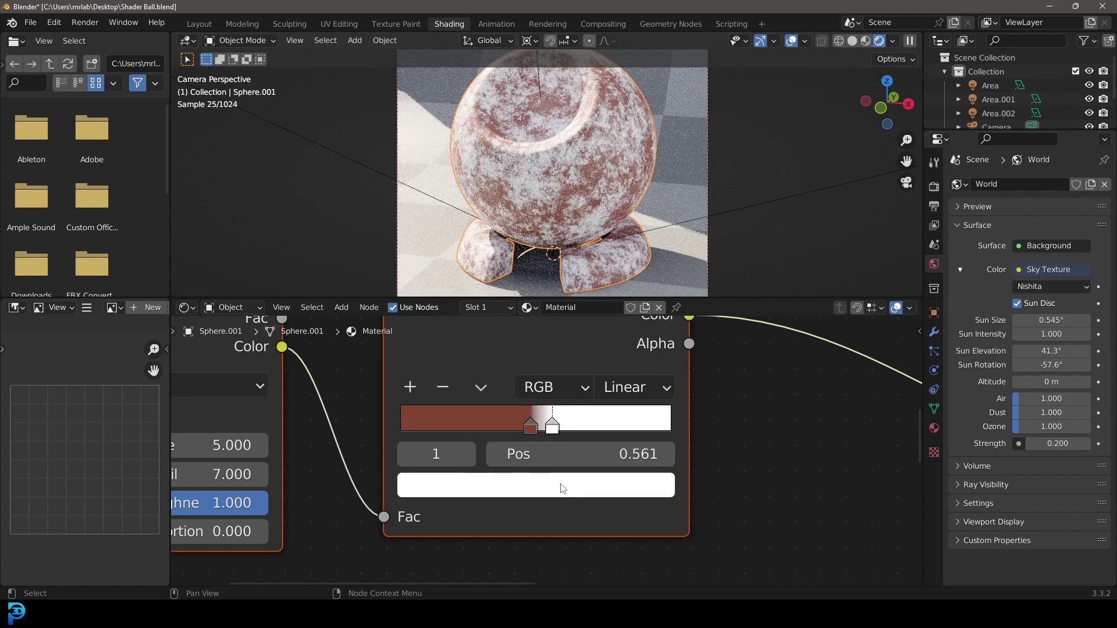
left_click(561, 486)
left_click_drag(488, 269, 490, 269)
left_click_drag(617, 118, 616, 161)
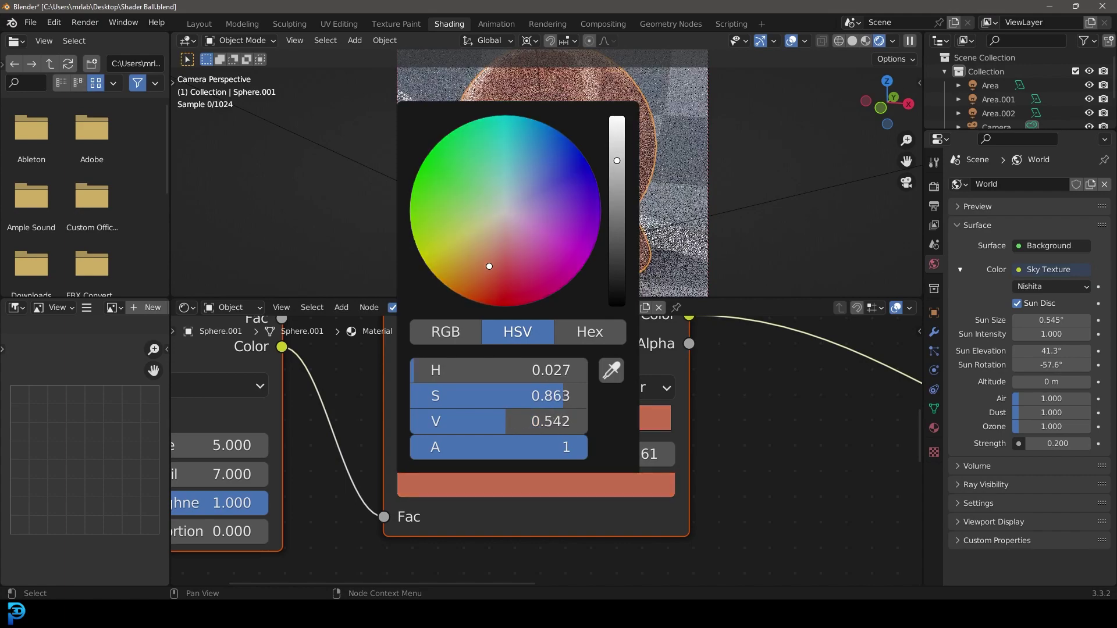
left_click_drag(531, 428, 529, 428)
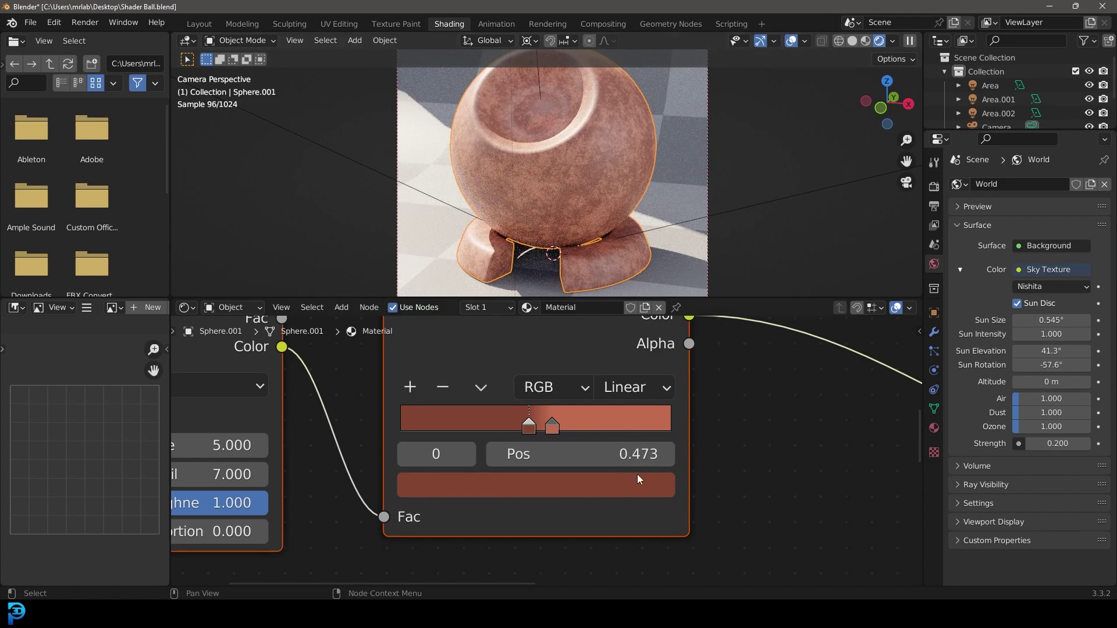
scroll(657, 480, "down", 5)
middle_click_drag(684, 474, 641, 512)
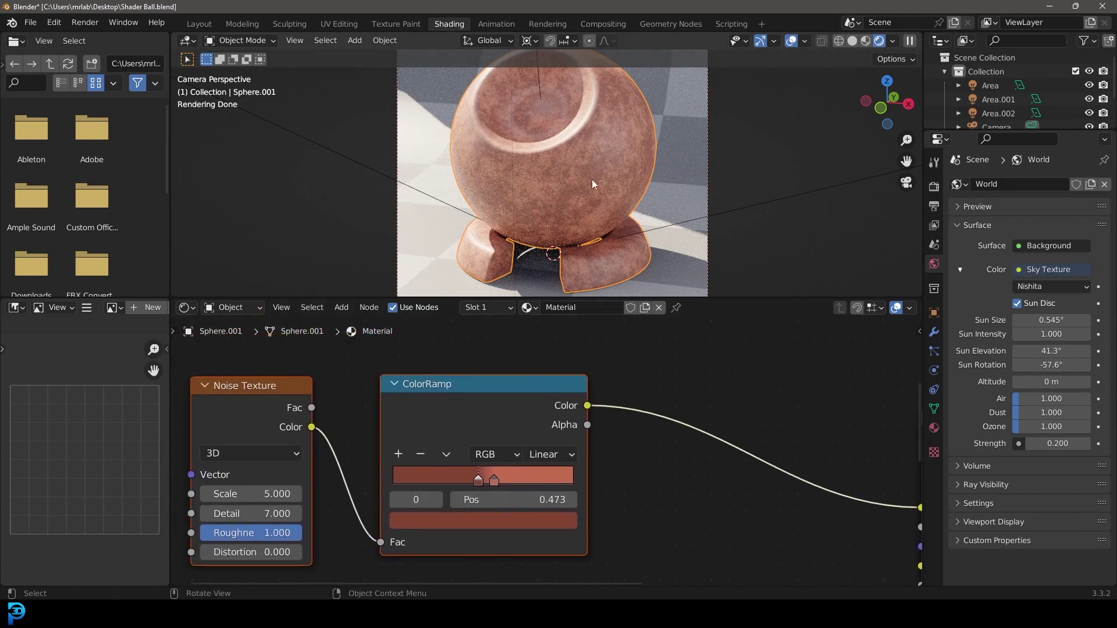
Set the Principled BSDF Metallic to 1.000 and lower its Roughness
scroll(742, 446, "down", 4)
middle_click_drag(744, 449, 516, 354)
scroll(524, 369, "up", 3)
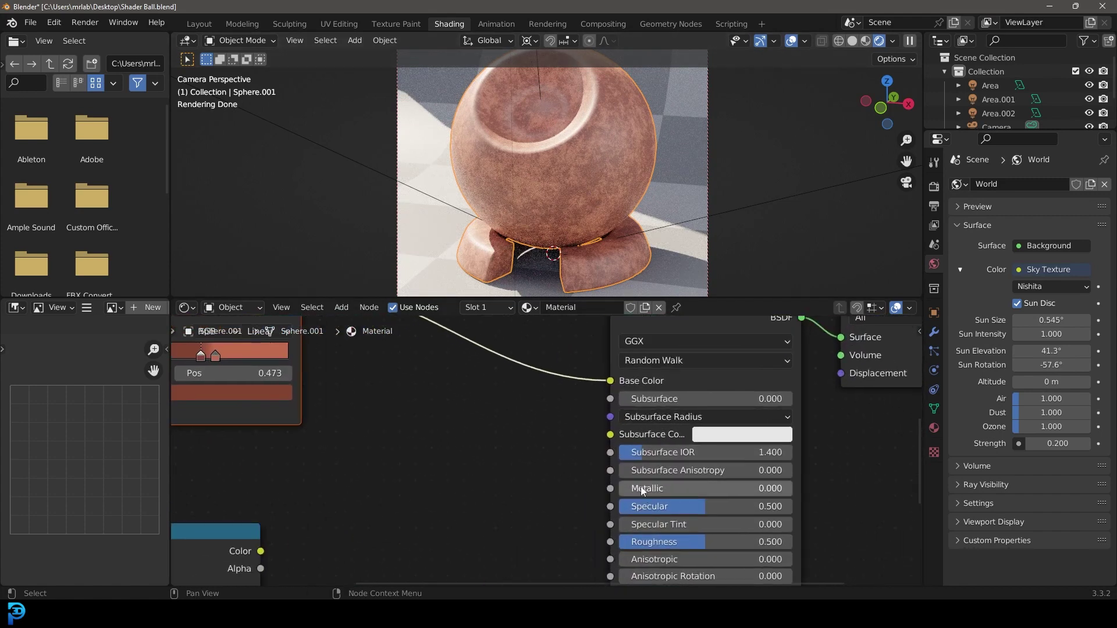
scroll(641, 491, "down", 1)
left_click_drag(605, 512, 773, 525)
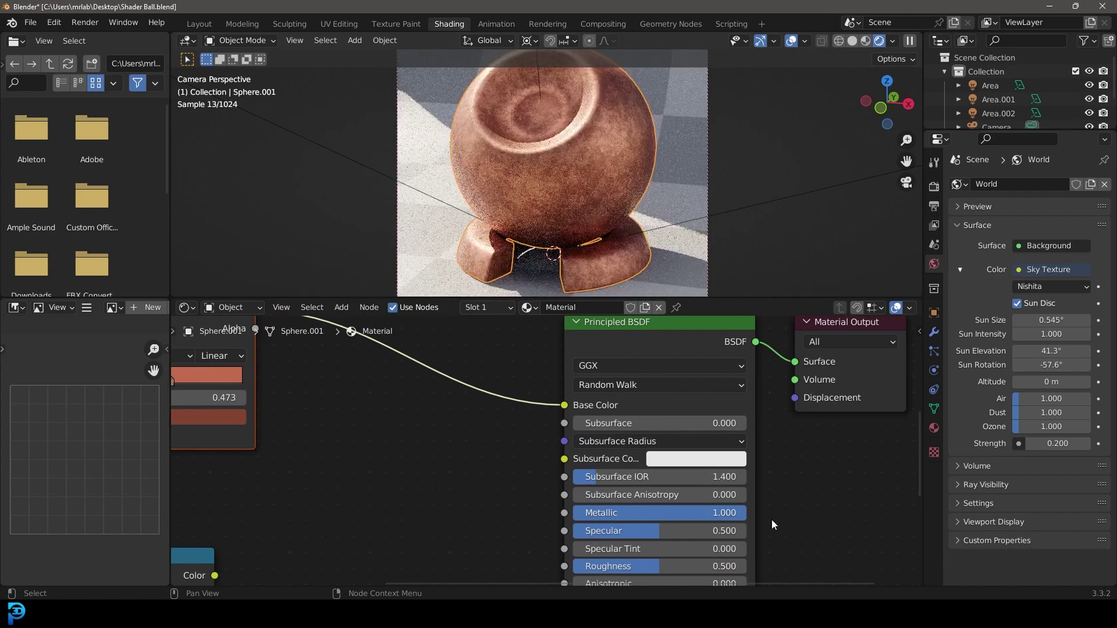
middle_click_drag(795, 527, 811, 412)
scroll(791, 433, "up", 1)
mouse_move(670, 456)
left_mouse_down()
mouse_move(627, 456)
mouse_move(658, 454)
left_mouse_up()
Connect the second ColorRamp's Color output to the Principled BSDF Roughness input
scroll(541, 452, "down", 6)
middle_click_drag(392, 467, 690, 430)
left_click_drag(374, 369, 590, 505)
middle_click_drag(648, 447, 487, 456)
scroll(488, 456, "up", 2)
left_click_drag(473, 424, 750, 425)
scroll(691, 436, "down", 2)
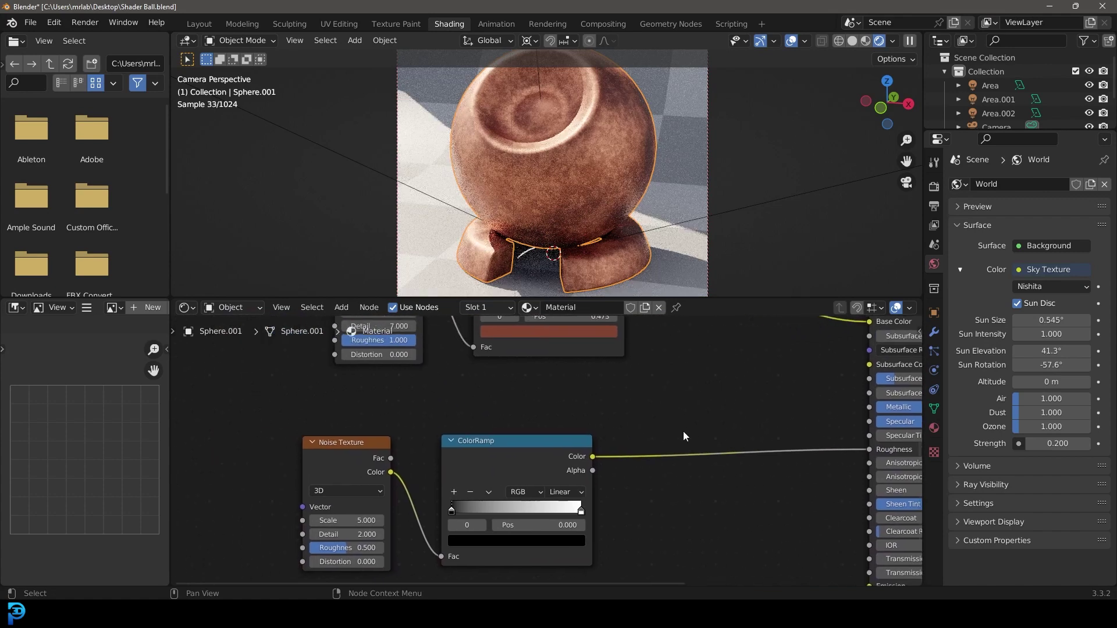
Set the second Noise Texture to Detail 6.000 and Roughness 1.000
left_click(516, 465)
left_click_drag(517, 465, 544, 466)
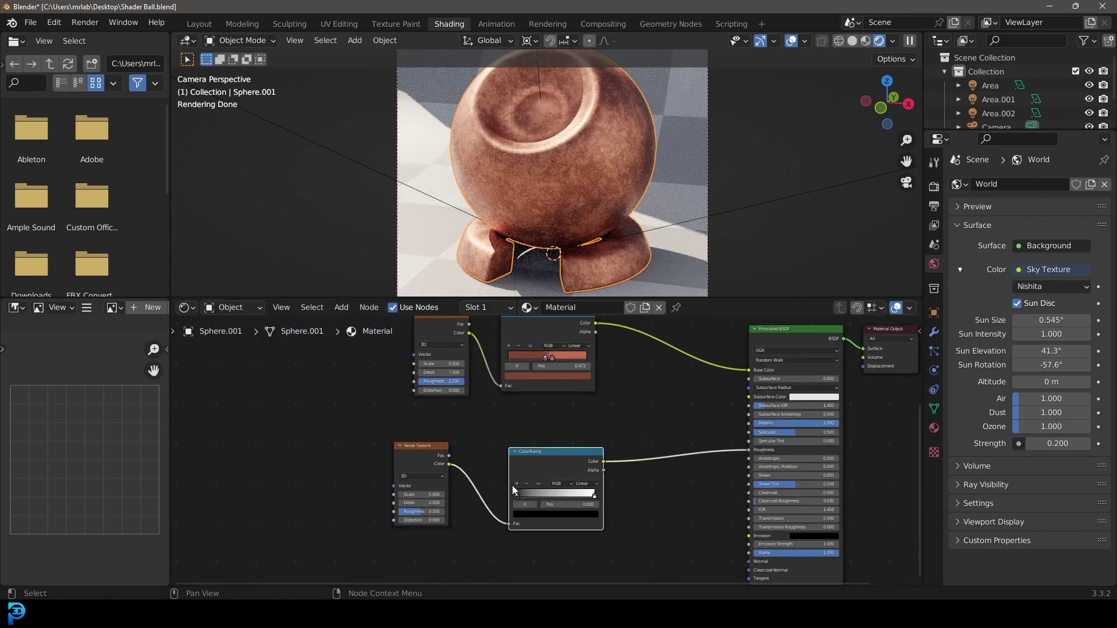
scroll(567, 521, "up", 4)
scroll(293, 466, "up", 2)
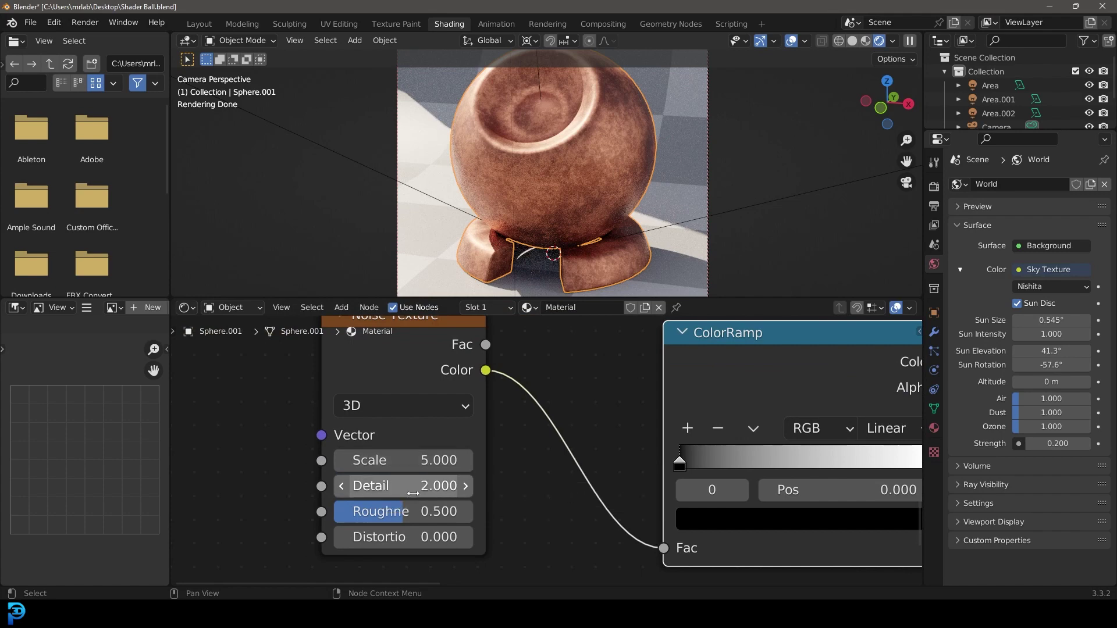
left_click(402, 486)
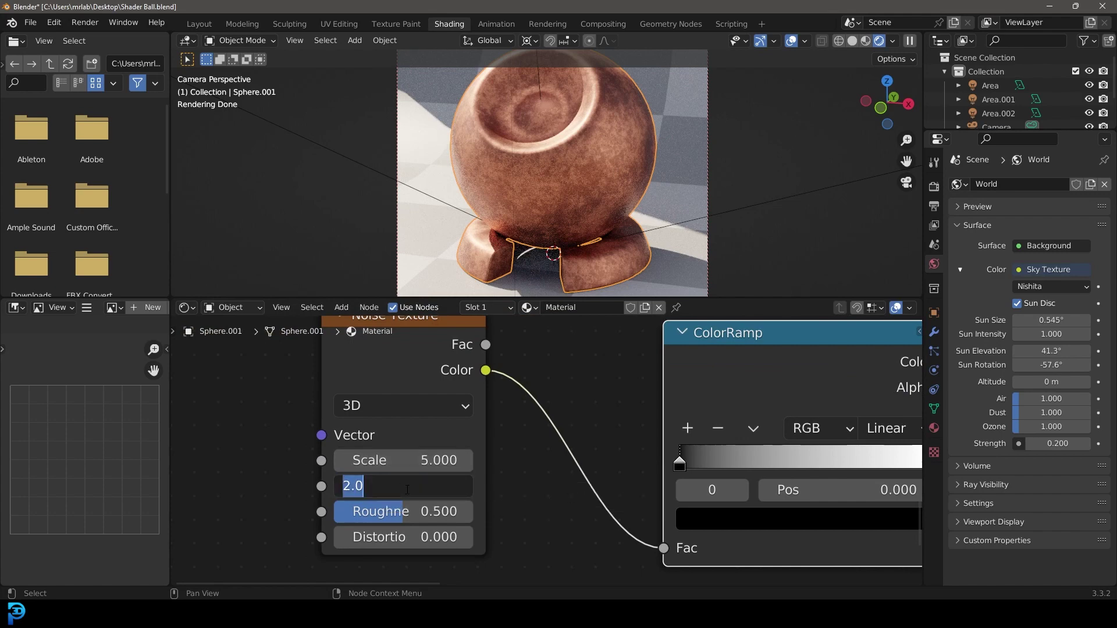
type("6")
key("Return")
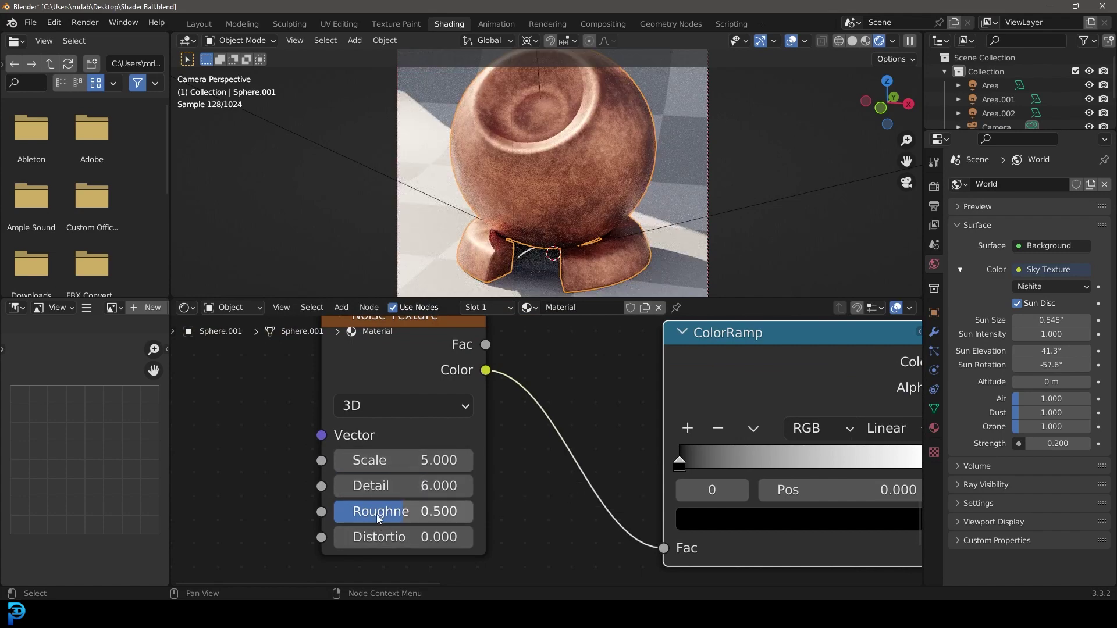
left_click_drag(378, 513, 481, 512)
Pull the ramp's black stop in to 0.355 and the white stop toward the middle
middle_click_drag(510, 514, 314, 505)
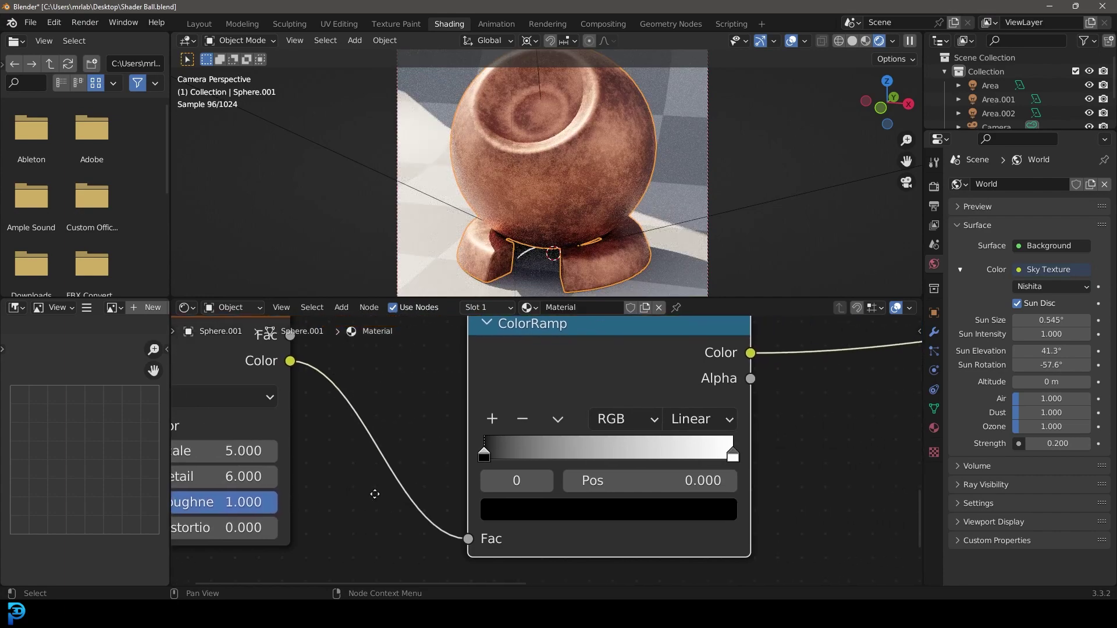
left_click_drag(481, 457, 571, 458)
left_click_drag(731, 457, 579, 458)
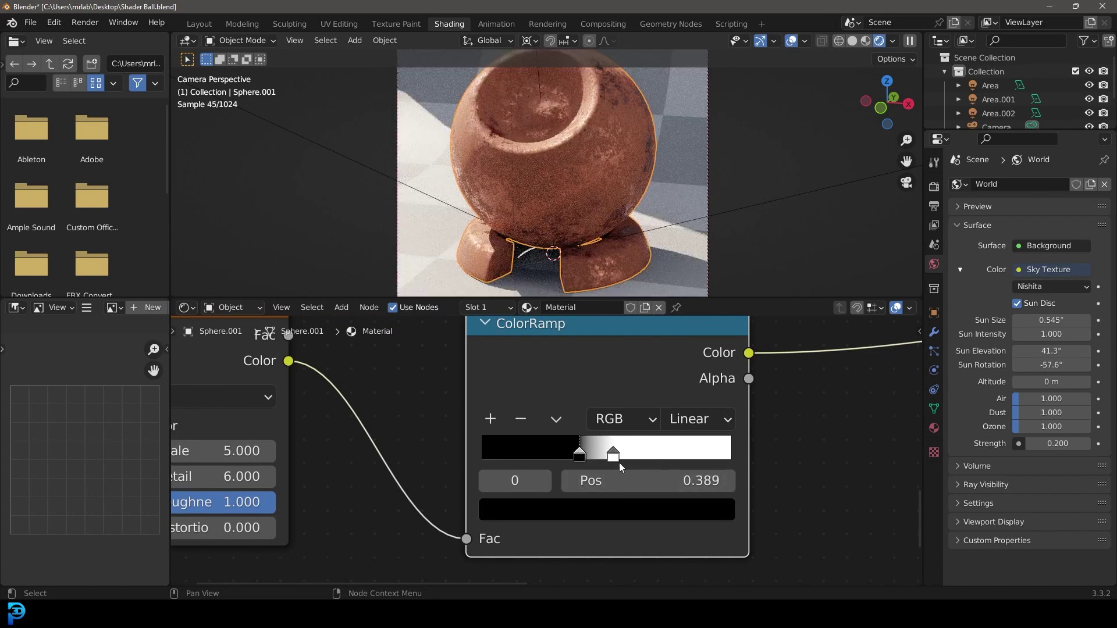
left_click(579, 456)
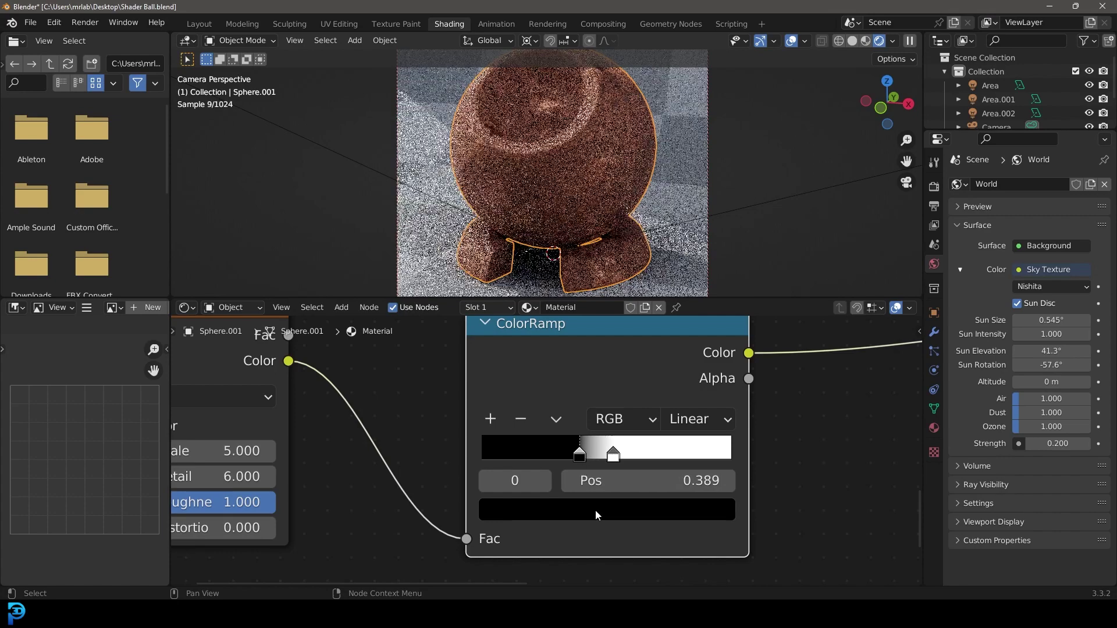
Darken the roughness ramp's light stop to grey and shift both stops slightly left
left_click(596, 513)
left_click_drag(680, 320, 682, 313)
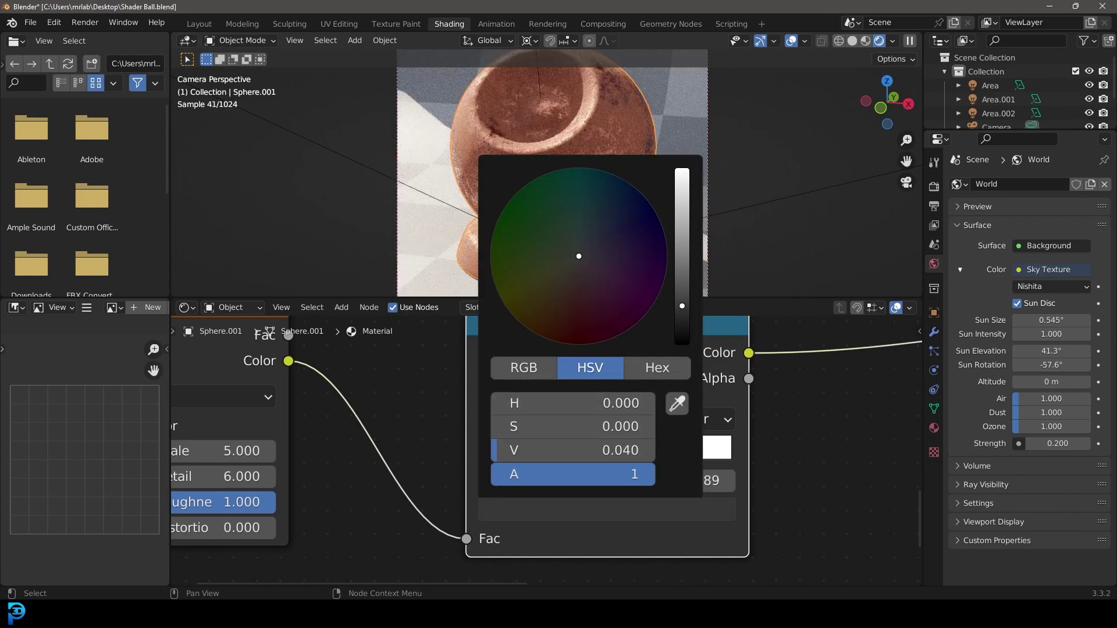
left_click(612, 456)
left_click(632, 515)
left_click(640, 509)
left_click_drag(682, 174, 682, 260)
mouse_move(579, 457)
left_mouse_down()
mouse_move(613, 456)
mouse_move(592, 459)
left_mouse_up()
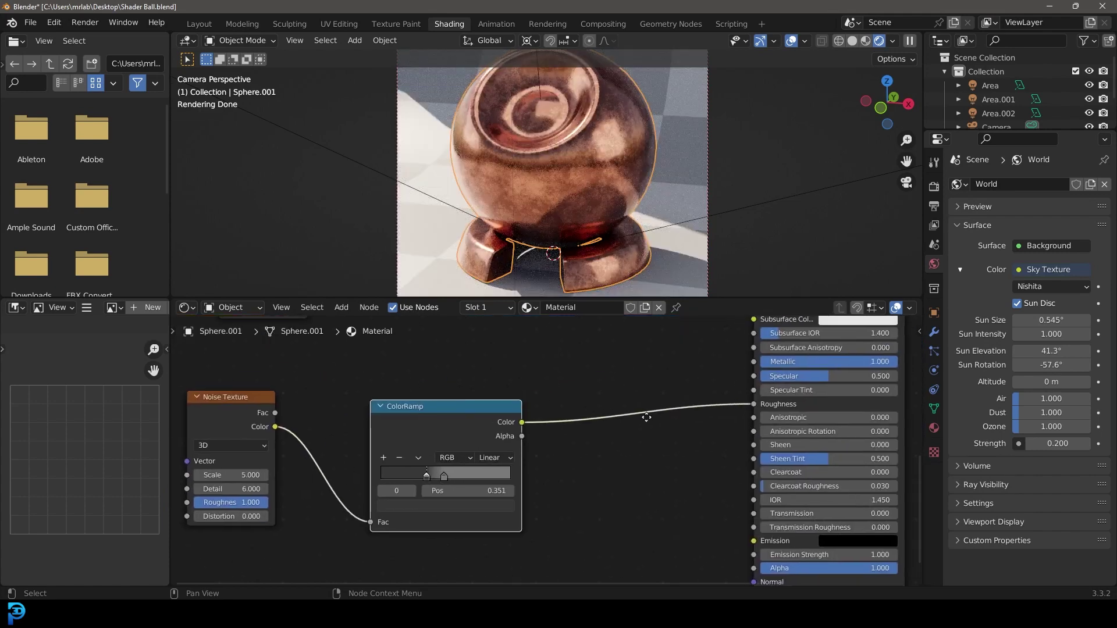
Make the first stop nearly black and close the stops together around 0.366–0.370
middle_click_drag(646, 417, 699, 418)
middle_click_drag(463, 481, 515, 464)
scroll(582, 460, "up", 3)
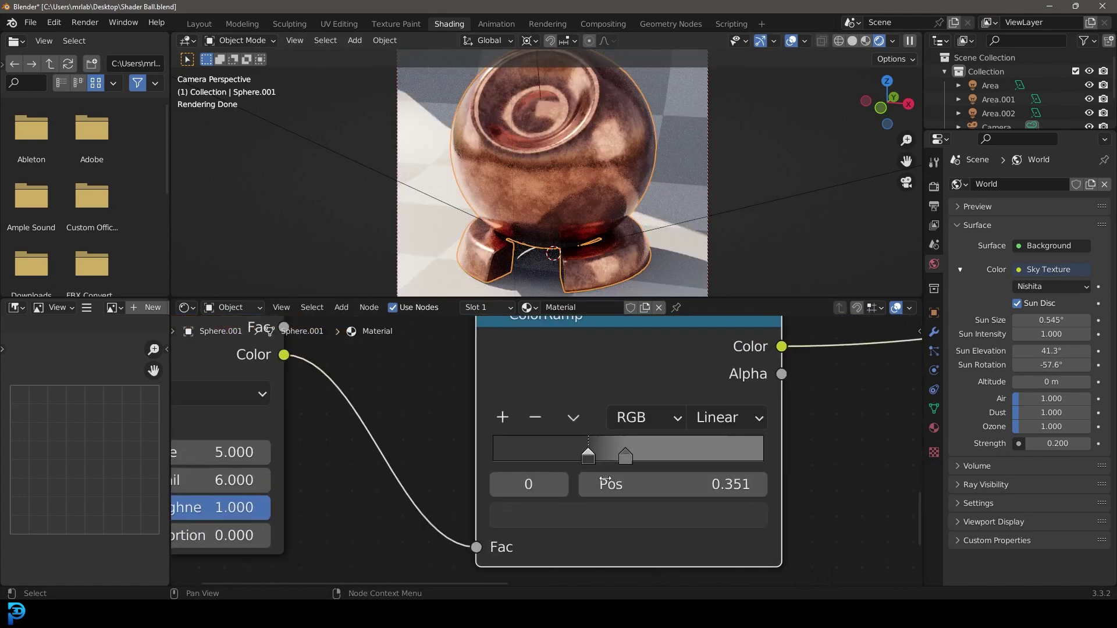
left_click(583, 522)
left_click_drag(709, 250, 709, 262)
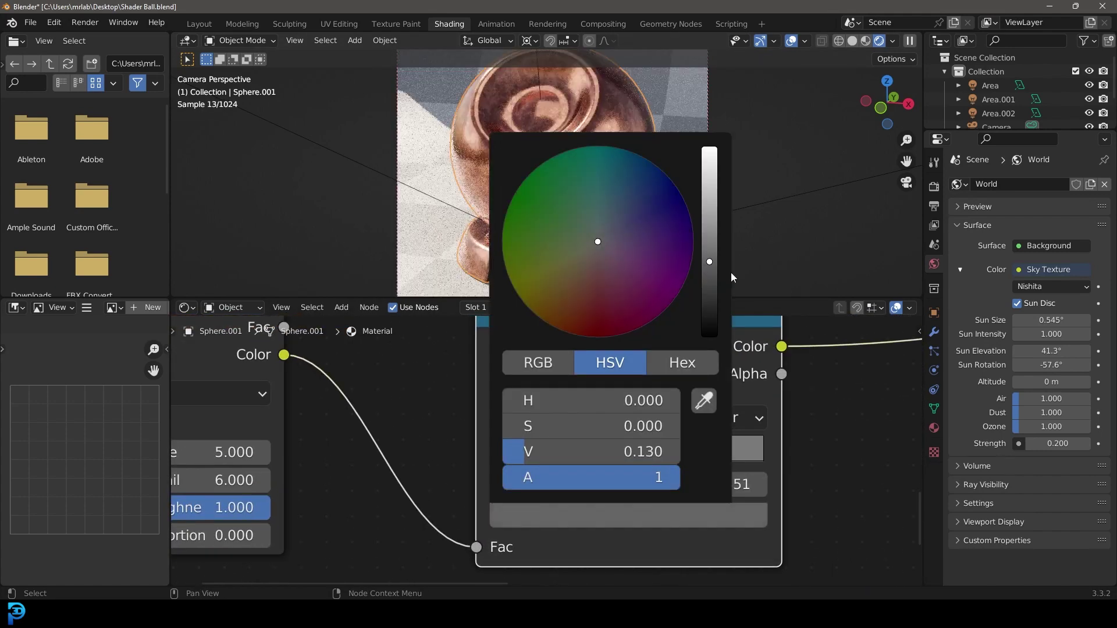
left_click_drag(631, 454, 594, 455)
left_click(627, 519)
left_click_drag(710, 261, 710, 312)
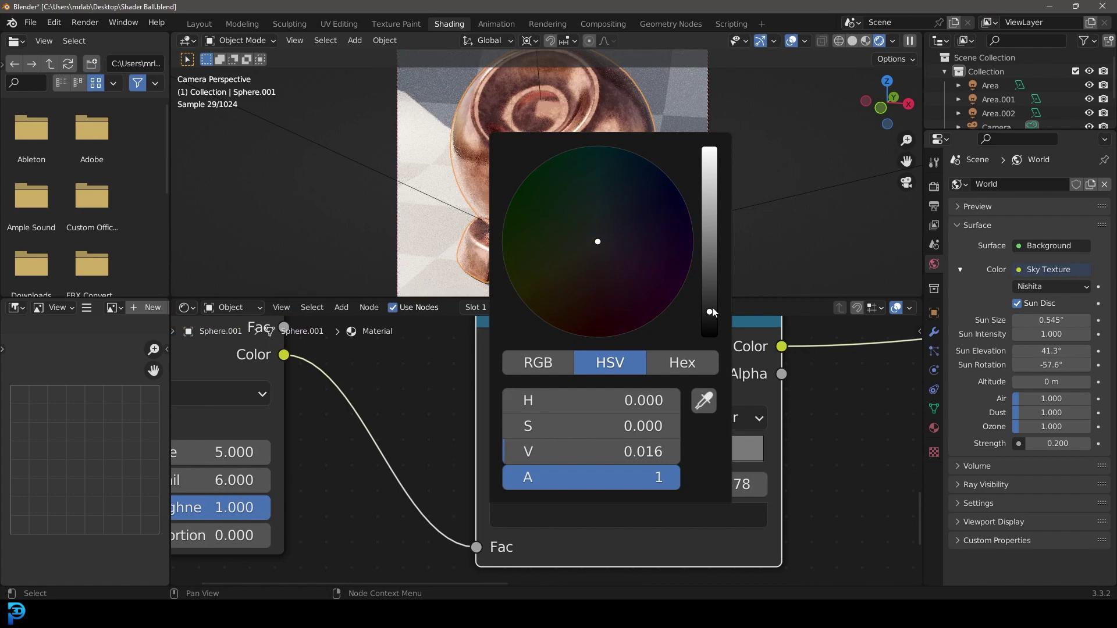
left_click_drag(619, 446, 592, 455)
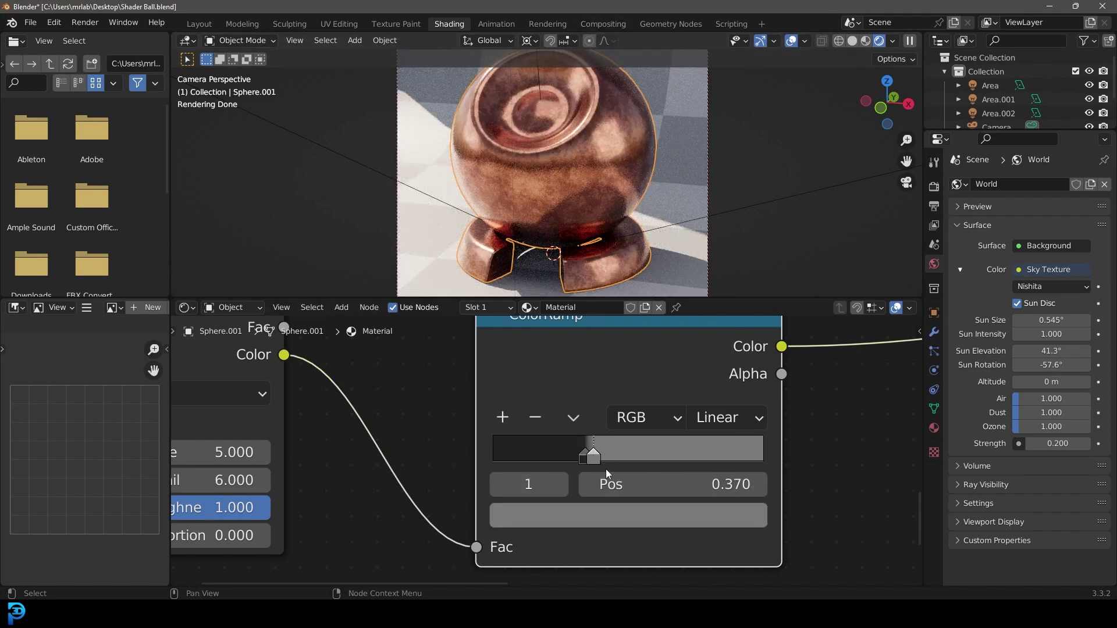
scroll(584, 455, "down", 4)
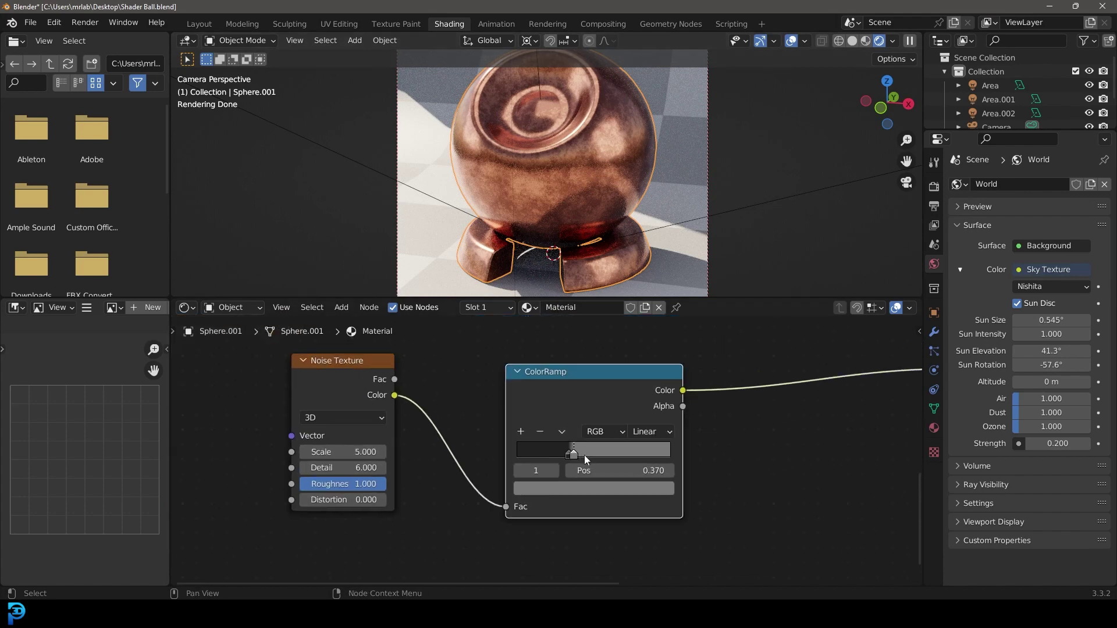
middle_click_drag(631, 481, 526, 461)
scroll(533, 460, "up", 1)
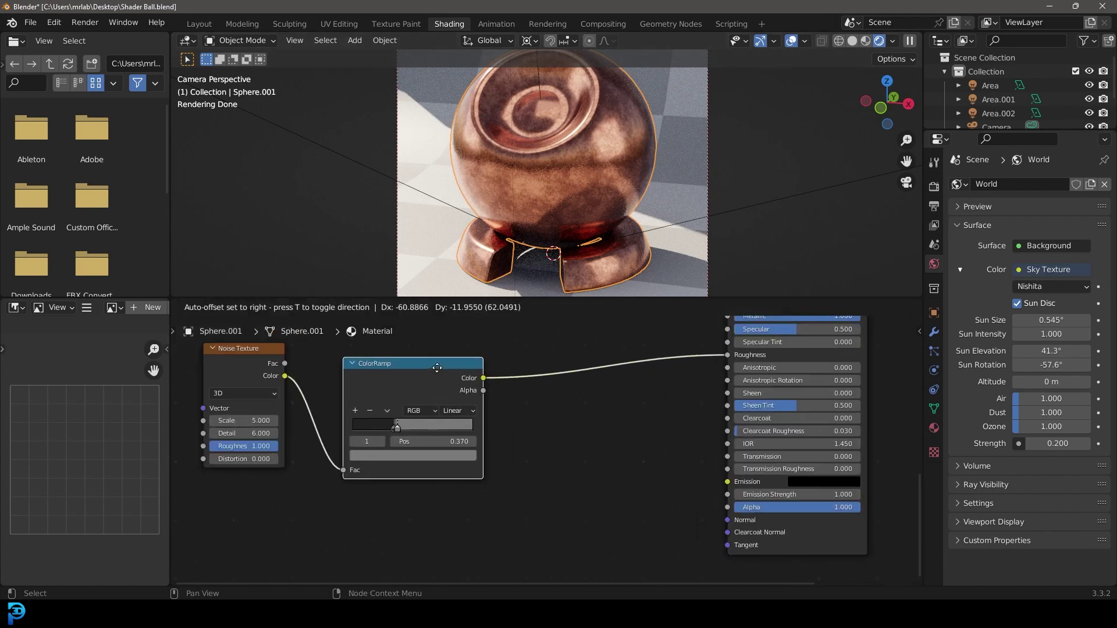
Add a Bump node beside the Principled BSDF shader
scroll(574, 404, "up", 2)
key("shift+a")
left_click(573, 404)
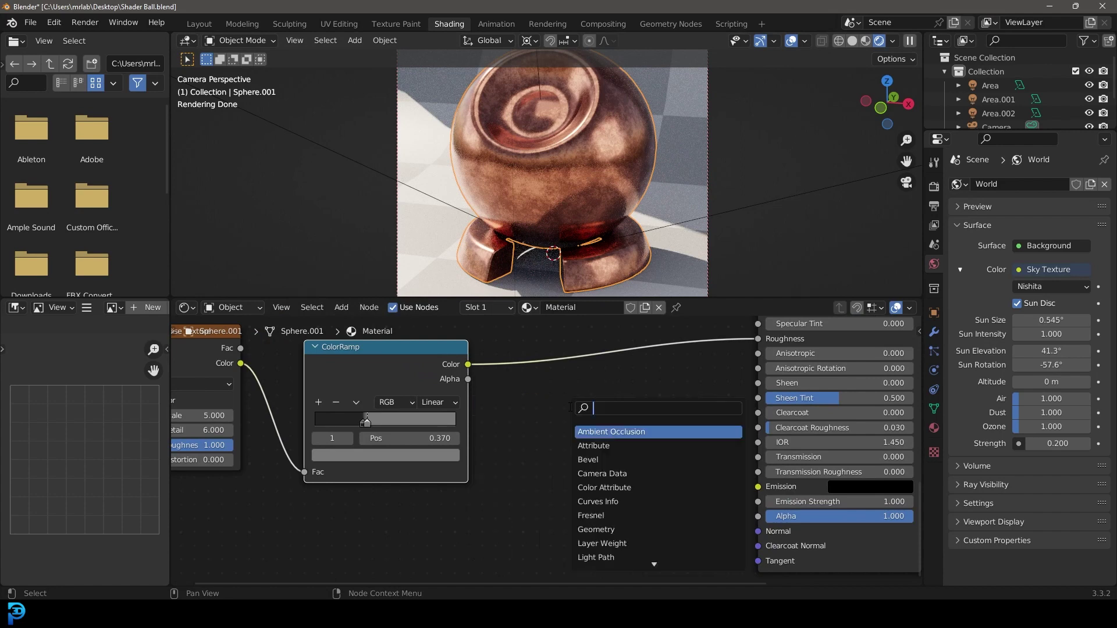
type("bump")
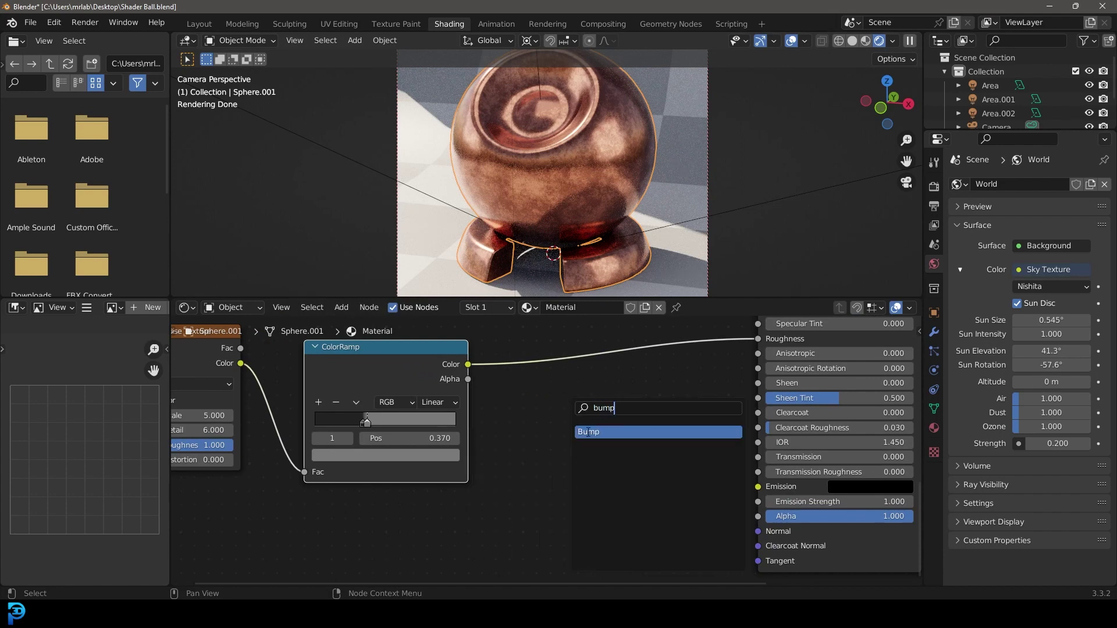
left_click(588, 433)
left_click(636, 486)
middle_click_drag(708, 486, 638, 410)
scroll(639, 410, "up", 3)
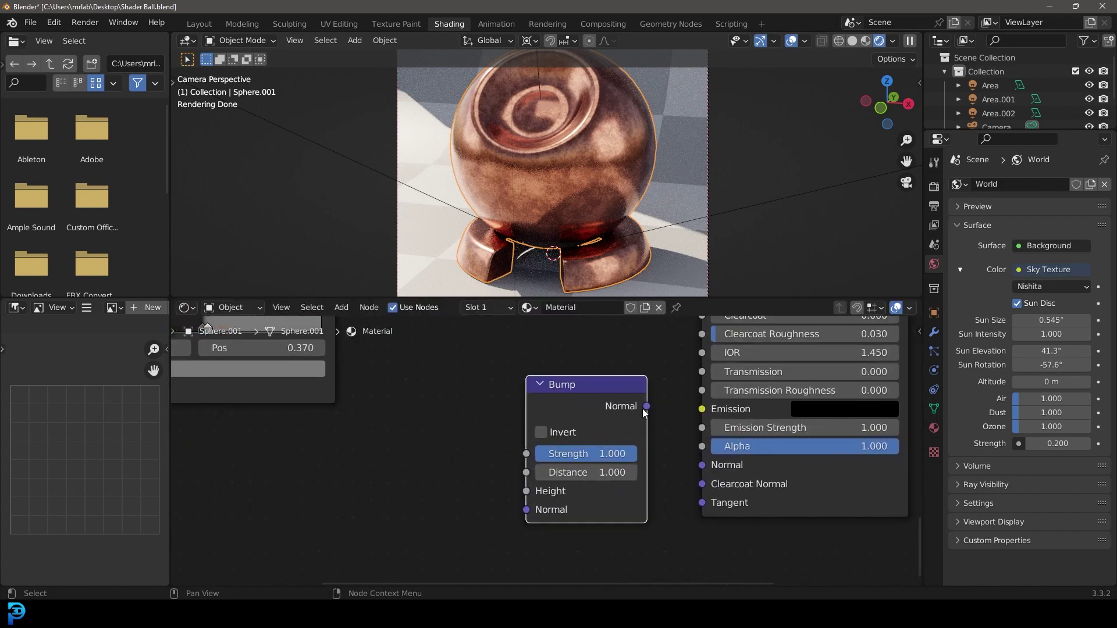
Link the Bump Normal to the Principled Normal and the ColorRamp Color to Bump Height
left_click_drag(704, 466, 704, 465)
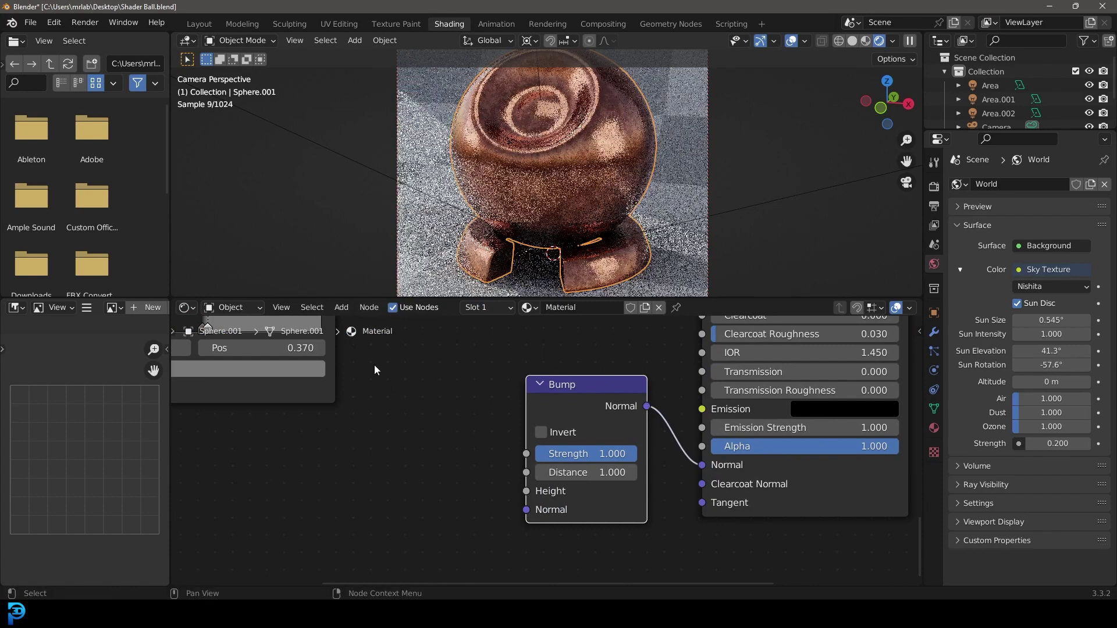
middle_click_drag(393, 375, 461, 392)
scroll(448, 372, "down", 2)
scroll(460, 409, "up", 1)
left_click_drag(428, 340, 615, 552)
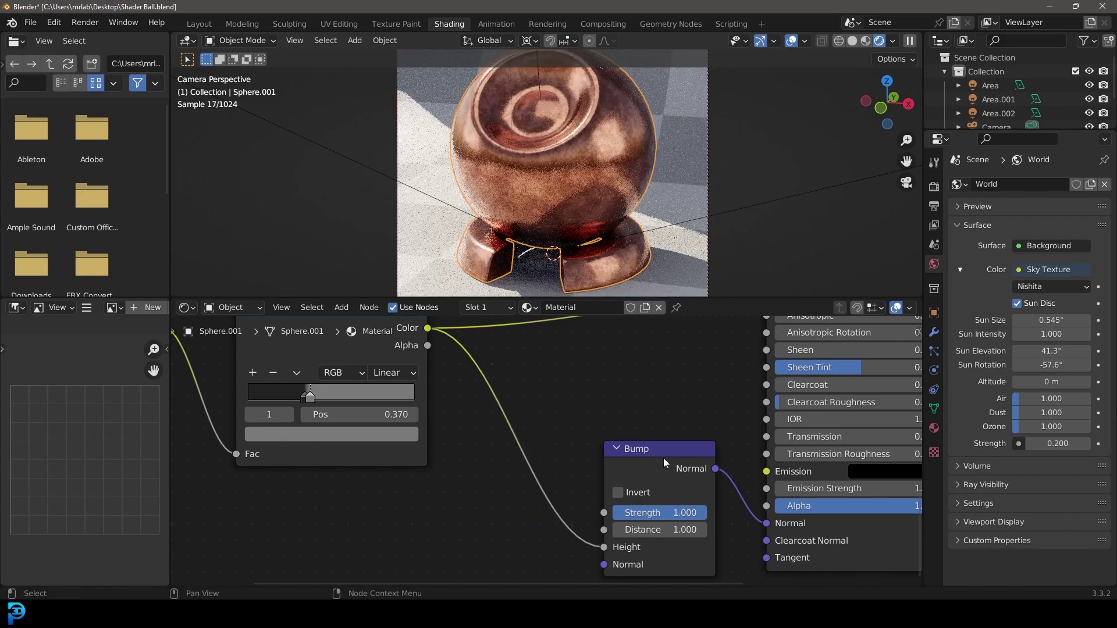
scroll(600, 438, "down", 3)
Slide the ColorRamp stop right to 0.469
scroll(530, 134, "up", 3)
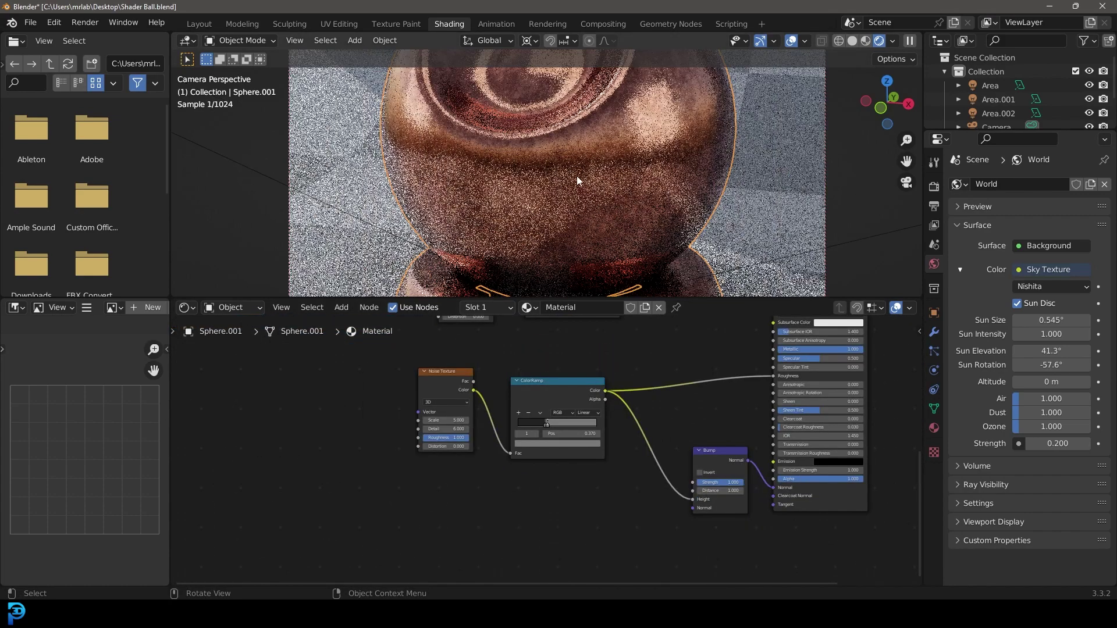
scroll(526, 417, "up", 5)
left_click_drag(513, 458, 529, 456)
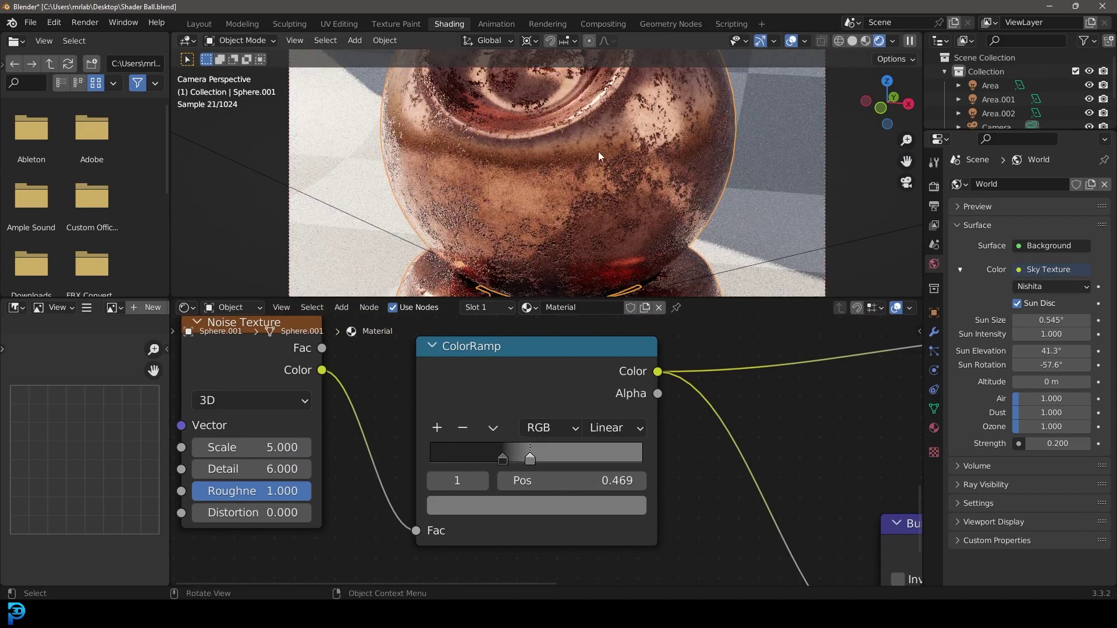
left_click(573, 505)
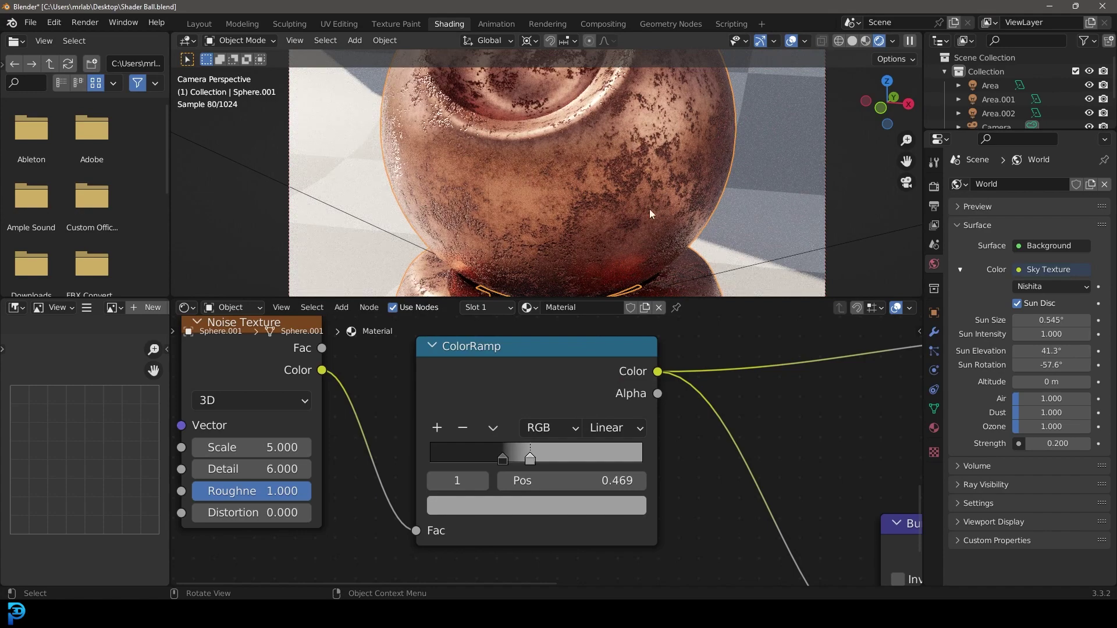
Lower the Bump node Strength to about 0.252
scroll(643, 349, "down", 5)
scroll(634, 245, "down", 2)
middle_click_drag(680, 475, 514, 372)
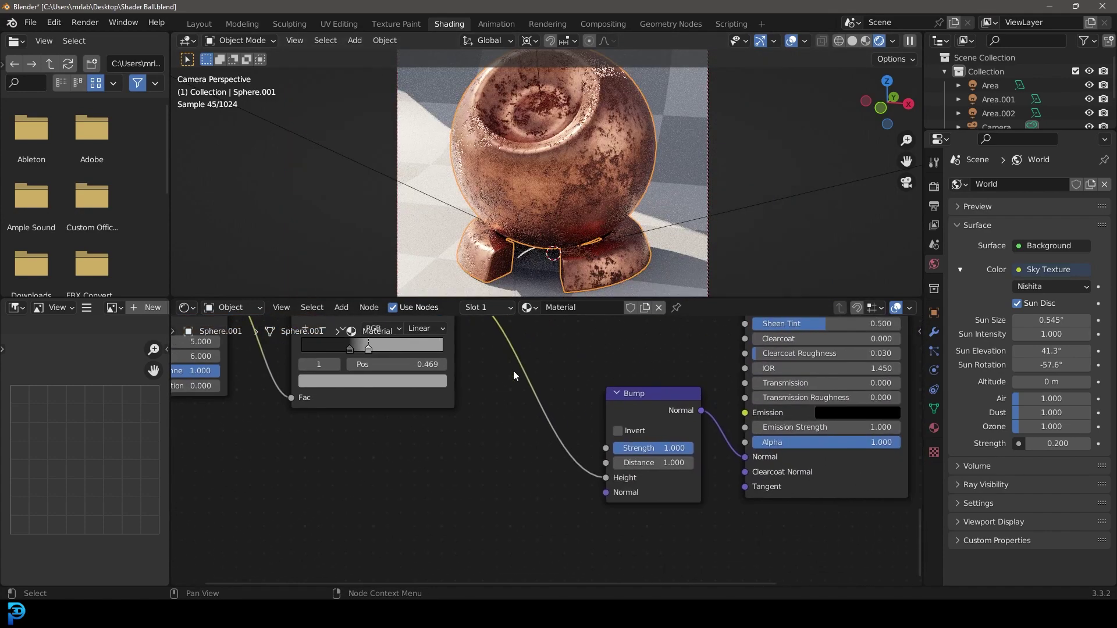
scroll(547, 443, "up", 1)
left_click(700, 446)
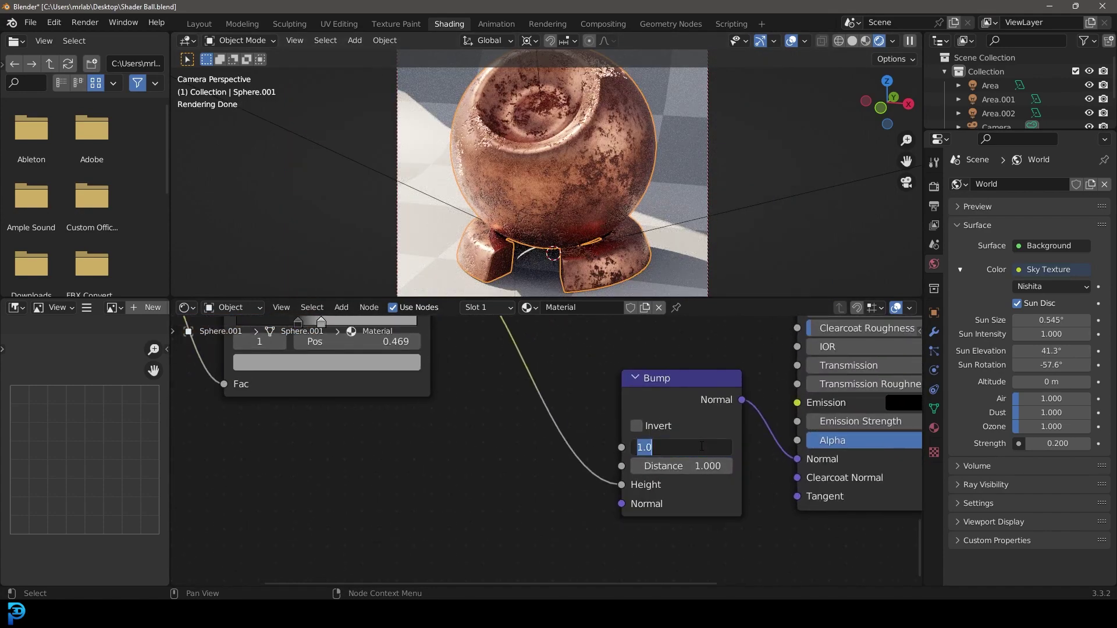
left_click_drag(704, 449, 623, 450)
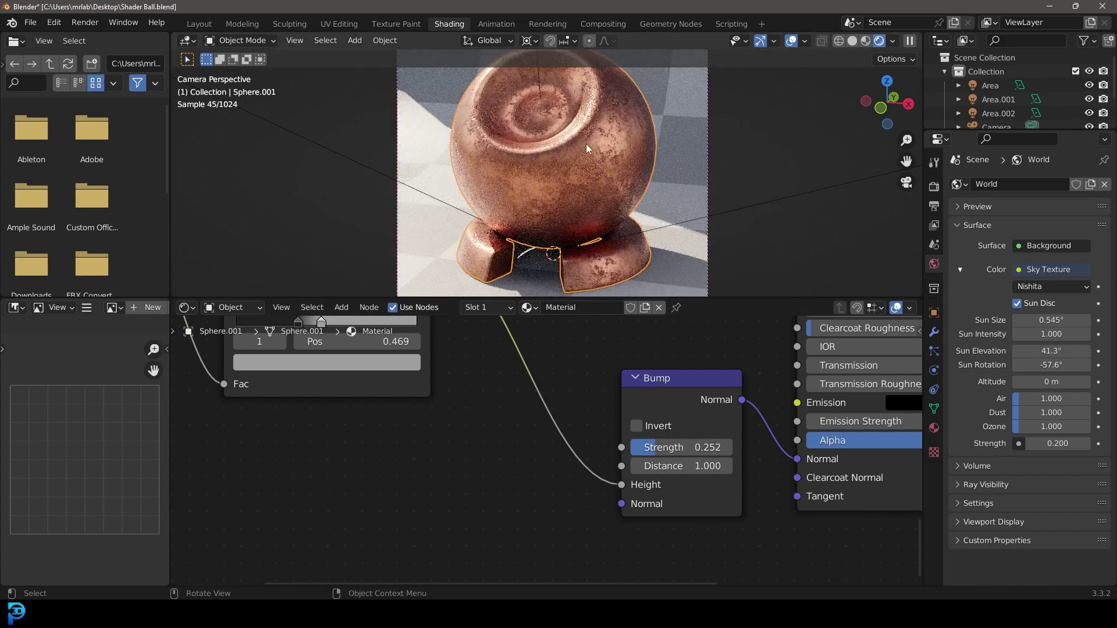
Switch the viewport to Solid shading
scroll(585, 144, "up", 4)
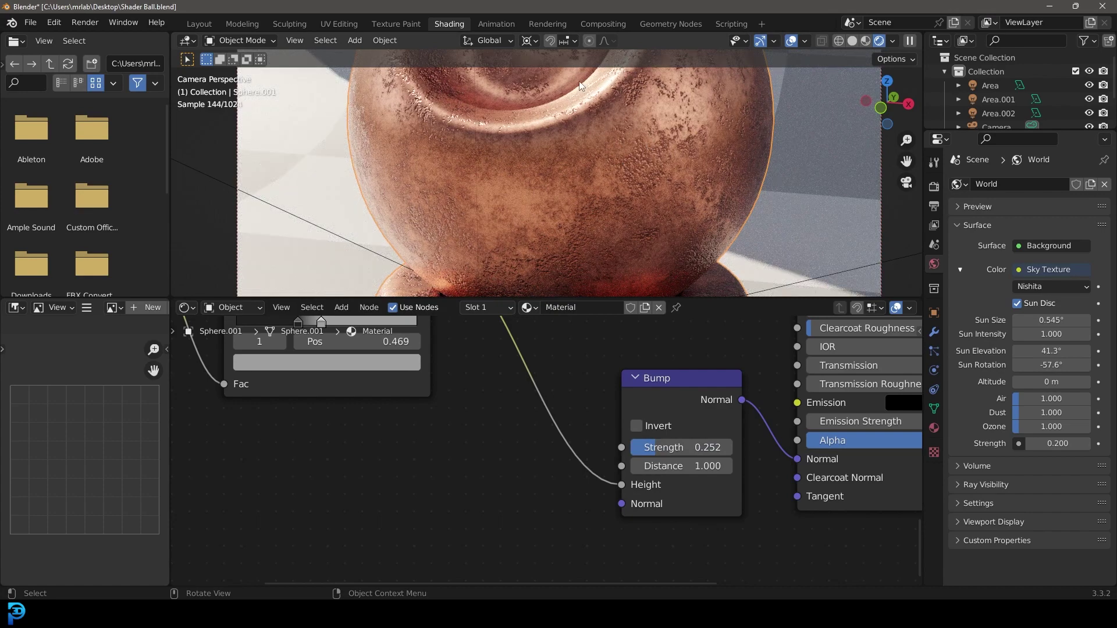
scroll(630, 163, "down", 4)
key("z")
left_click(703, 167)
scroll(479, 386, "down", 6)
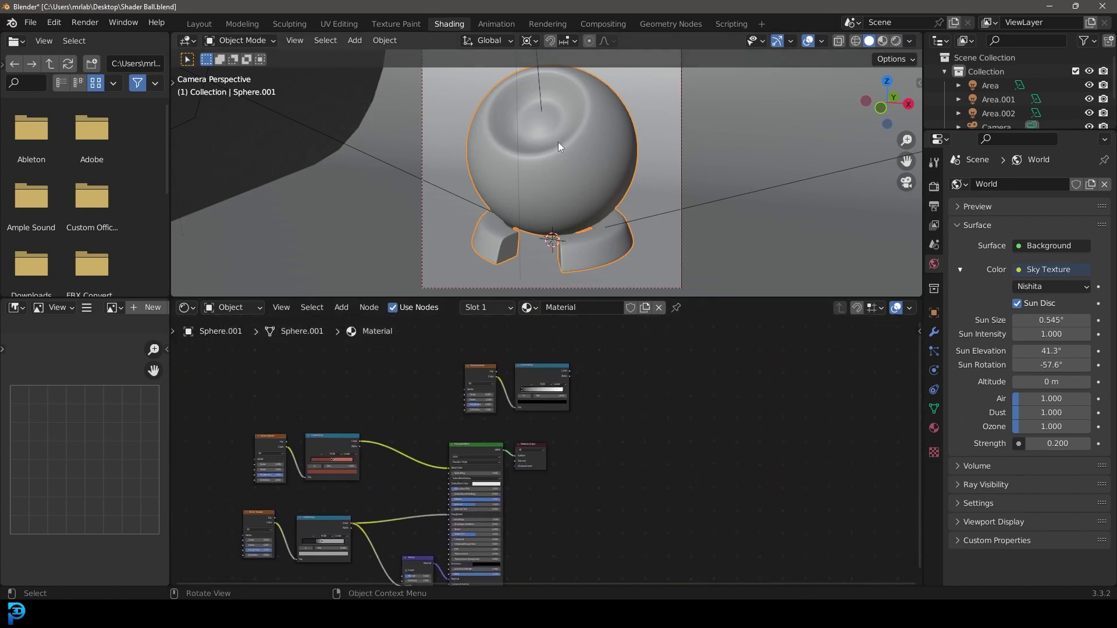
Move the Material Output far right and insert a Mix Shader on the shader-to-output link
scroll(521, 448, "up", 5)
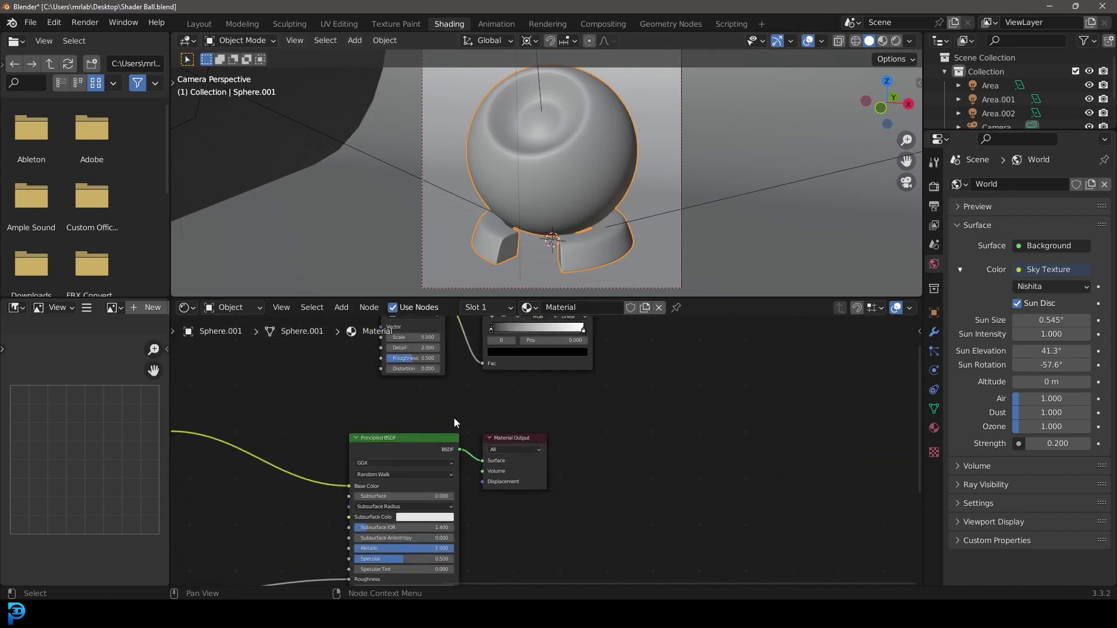
left_click_drag(490, 430, 866, 414)
scroll(605, 418, "up", 1)
key("shift+a")
left_click(605, 418)
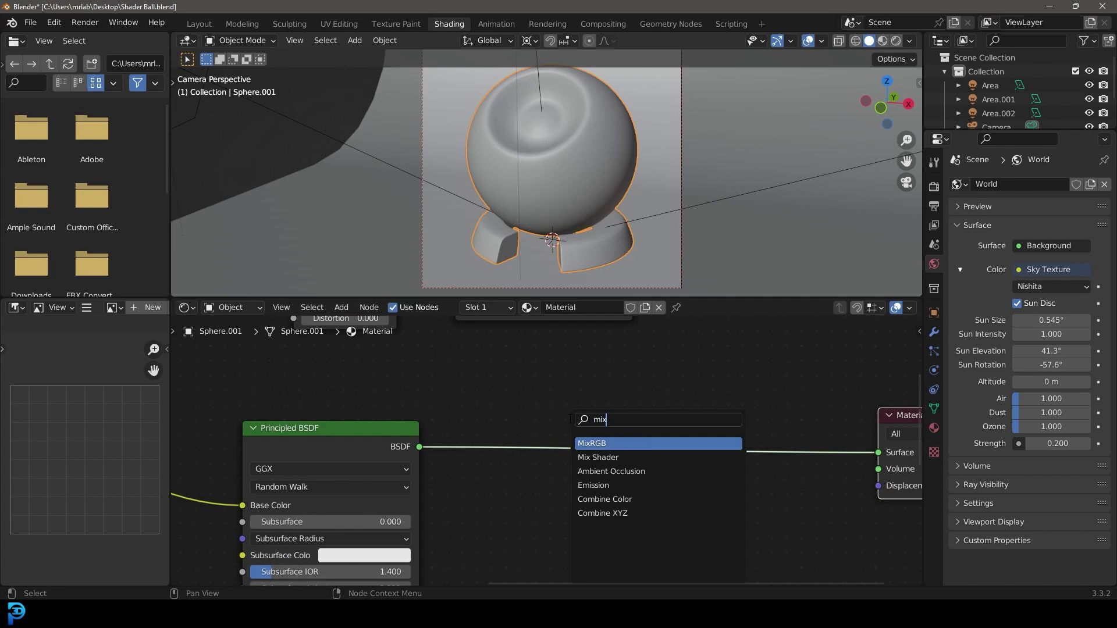
left_click(598, 457)
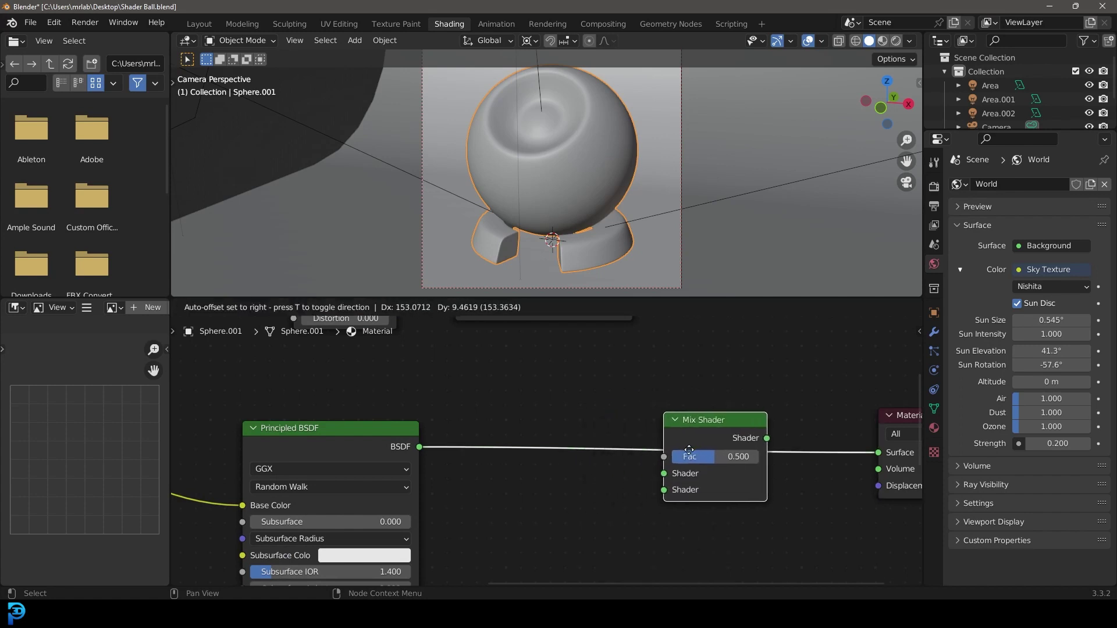
left_click(577, 455)
scroll(577, 455, "down", 2)
middle_click_drag(576, 472, 620, 411)
scroll(620, 411, "up", 2)
left_click_drag(451, 376, 443, 382)
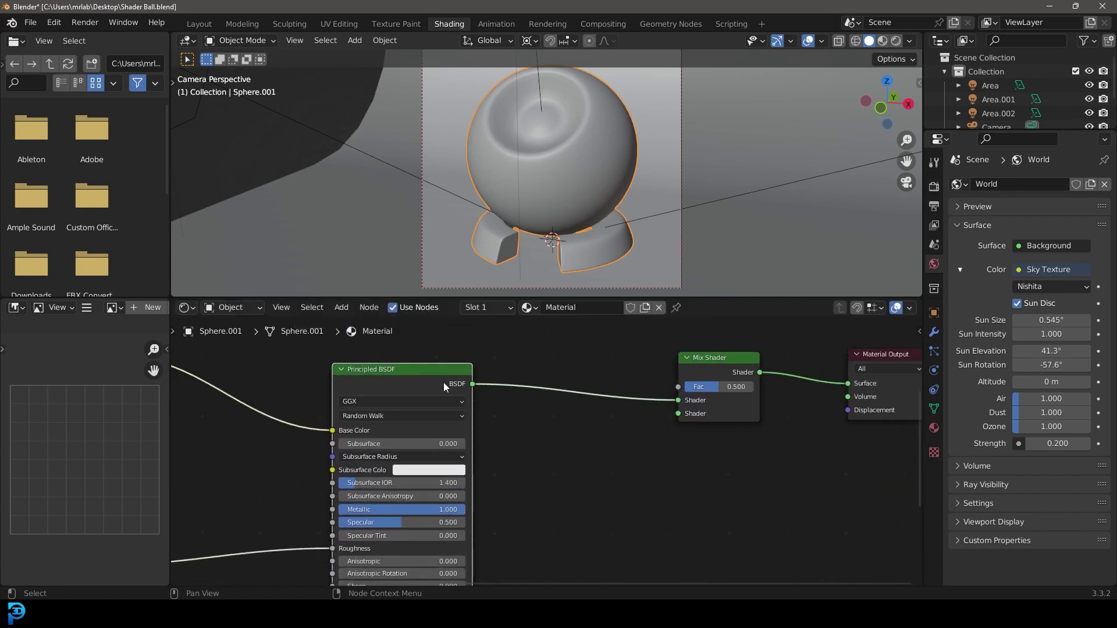
left_click_drag(683, 400, 659, 400)
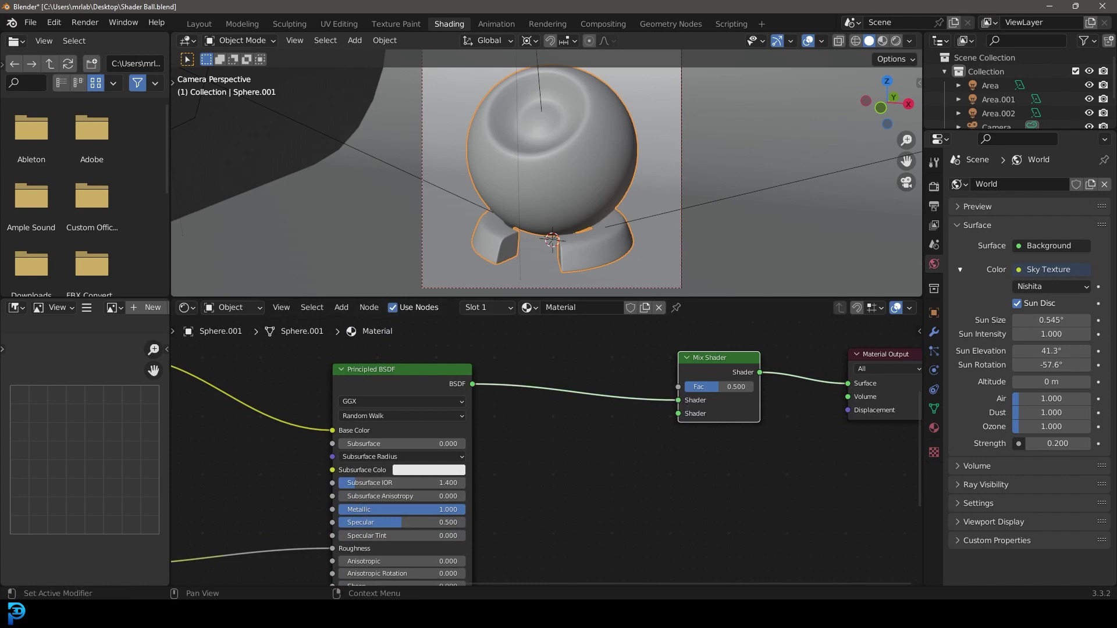
Duplicate the Principled BSDF and connect the copy to the Mix Shader's second Shader input
scroll(462, 419, "up", 1)
middle_click_drag(397, 382, 314, 330)
left_click(379, 379)
key("shift+d")
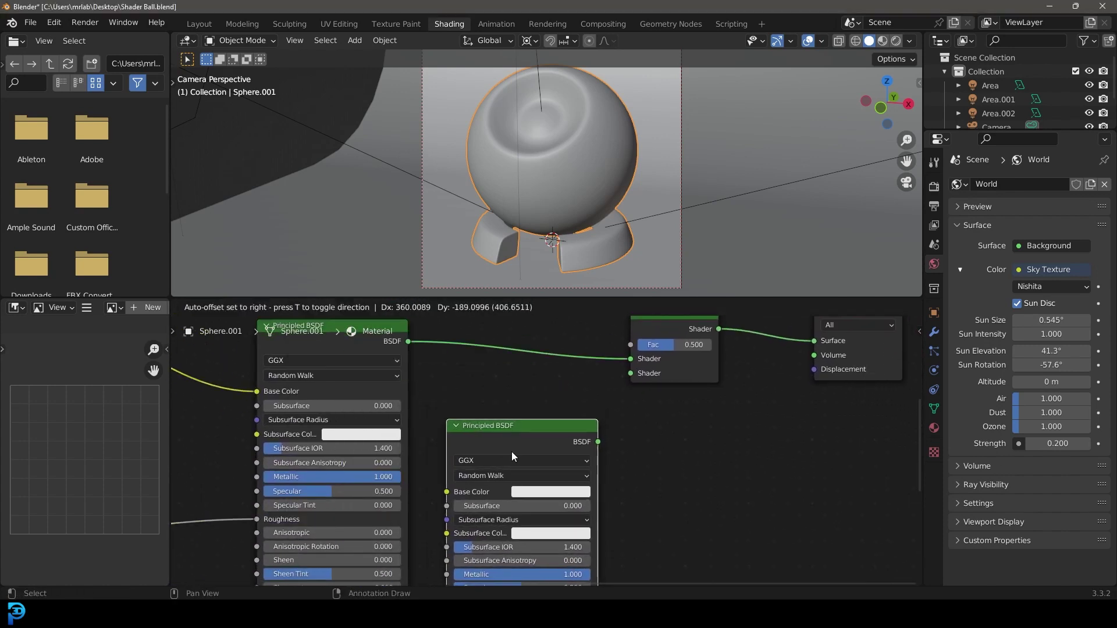
left_click(511, 453)
left_click_drag(630, 375, 631, 374)
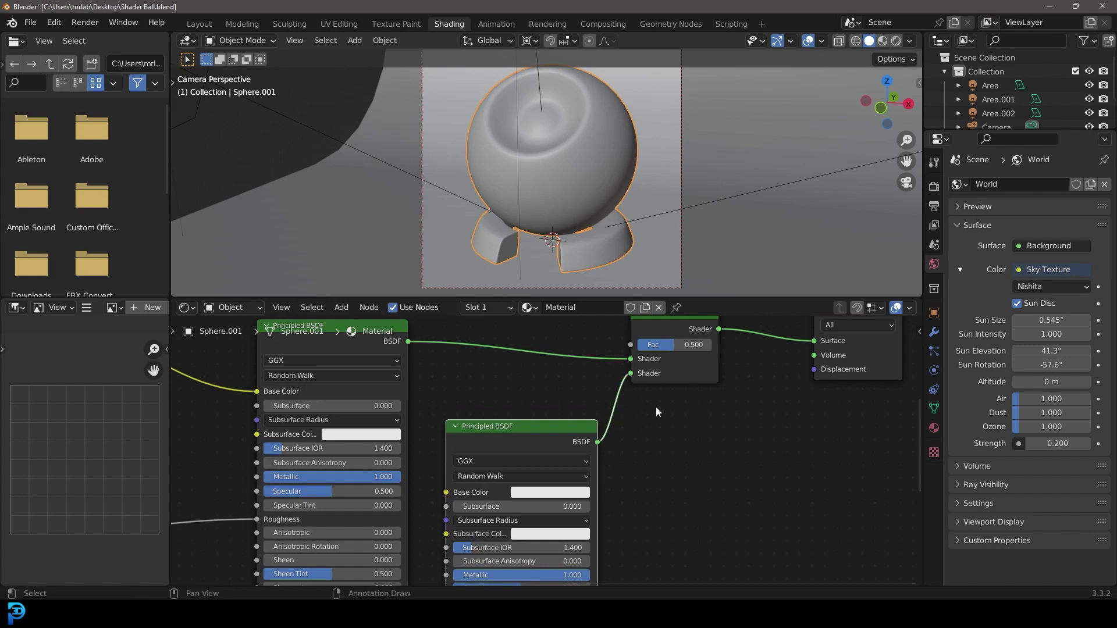
Set the copy's Base Color to a slightly darkened turquoise green
scroll(655, 407, "up", 4)
left_click(556, 393)
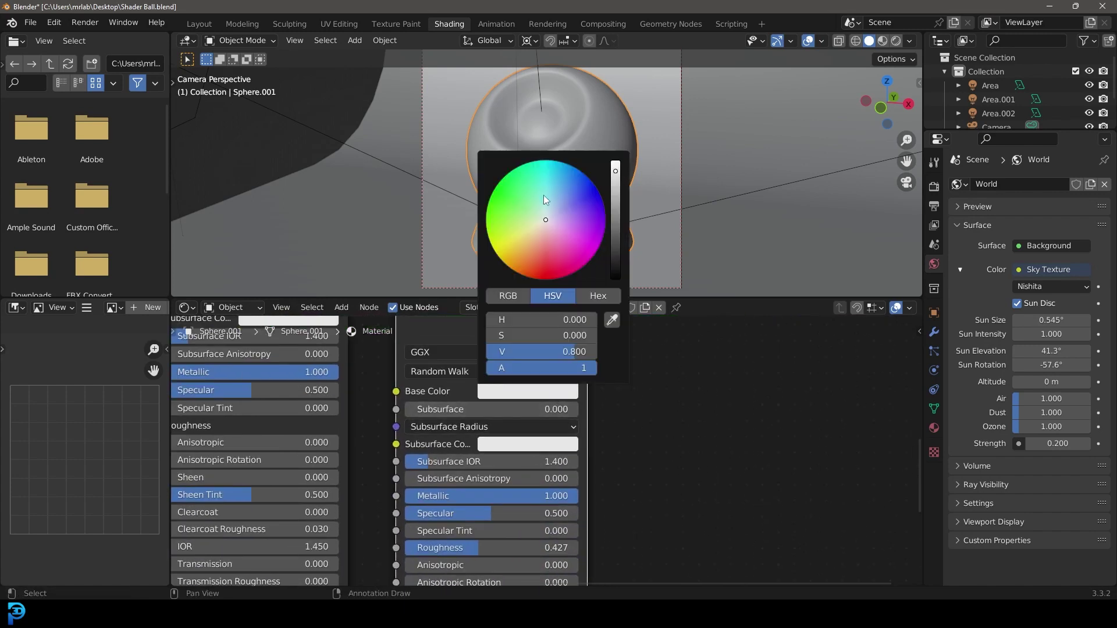
left_click_drag(544, 196, 538, 193)
left_click_drag(618, 184, 616, 193)
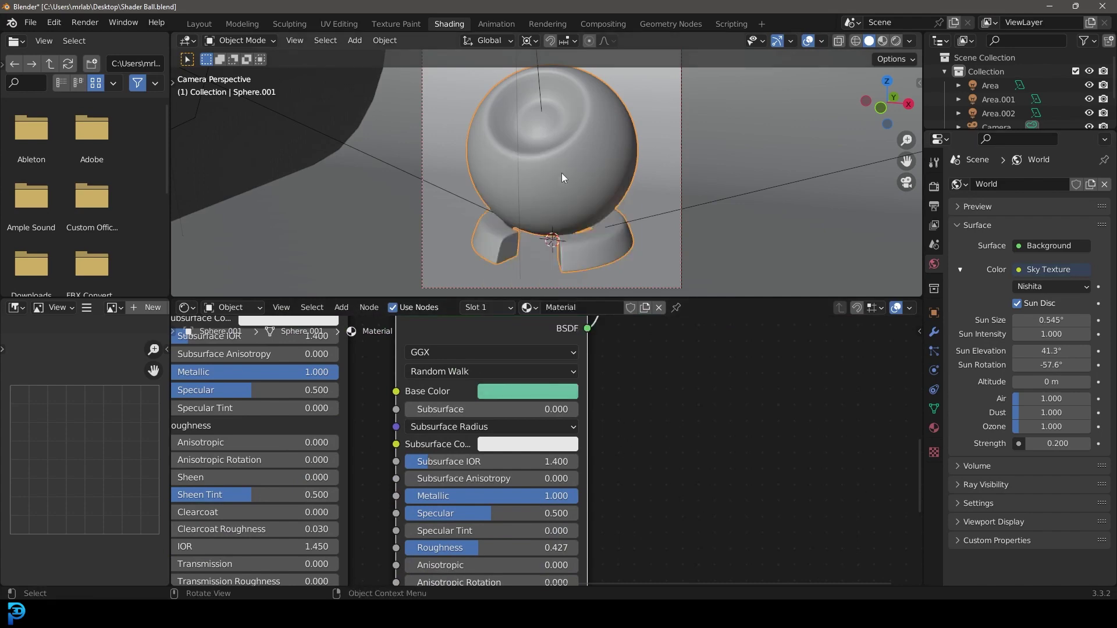
scroll(573, 187, "down", 3)
Switch the viewport to Rendered shading
key("z")
left_click(568, 124)
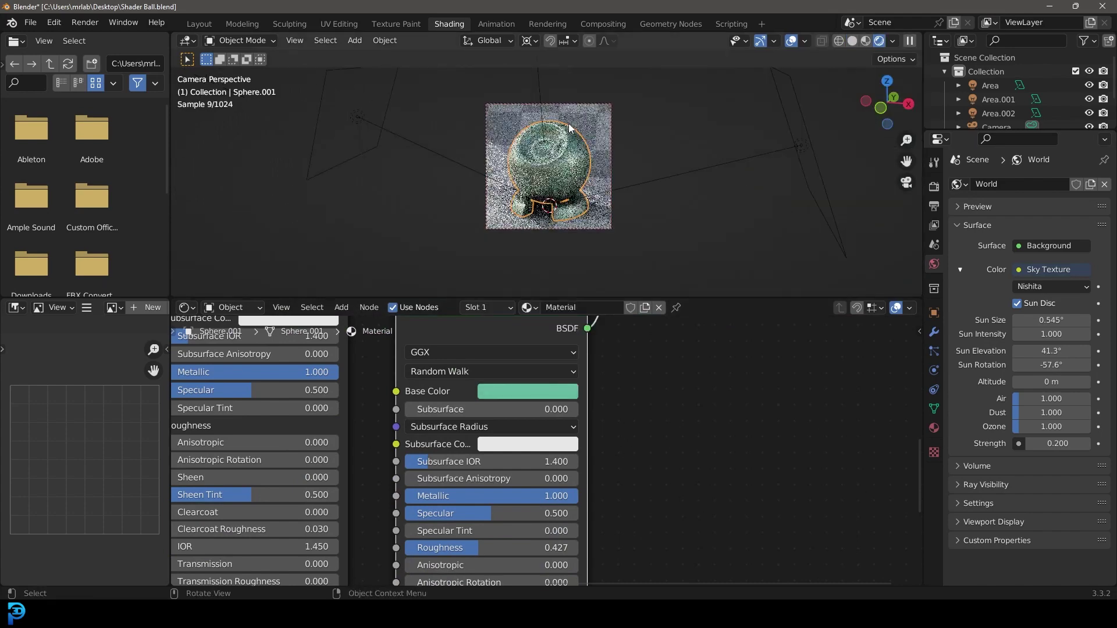
scroll(584, 140, "up", 3)
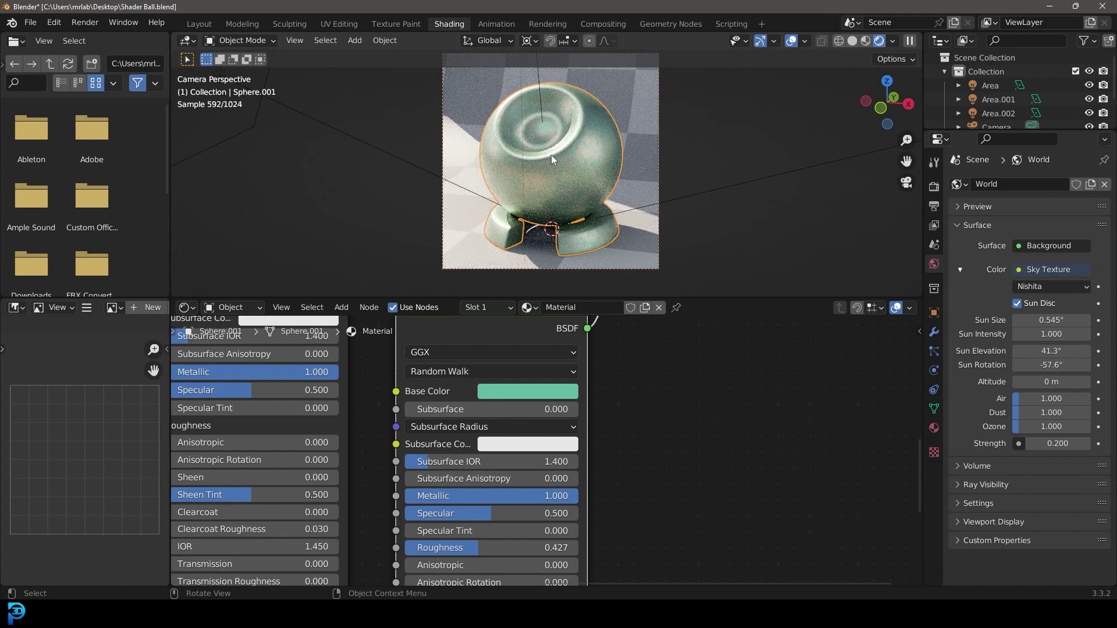
scroll(565, 409, "down", 12)
Move the Noise Texture and ColorRamp pair left and link ColorRamp Color to the Mix Shader Fac
middle_click_drag(535, 349, 632, 471)
scroll(599, 423, "up", 4)
left_click_drag(494, 440, 691, 351)
key("g")
left_click(489, 362)
scroll(490, 363, "up", 3)
middle_click_drag(456, 365, 412, 396)
left_click_drag(689, 550, 717, 554)
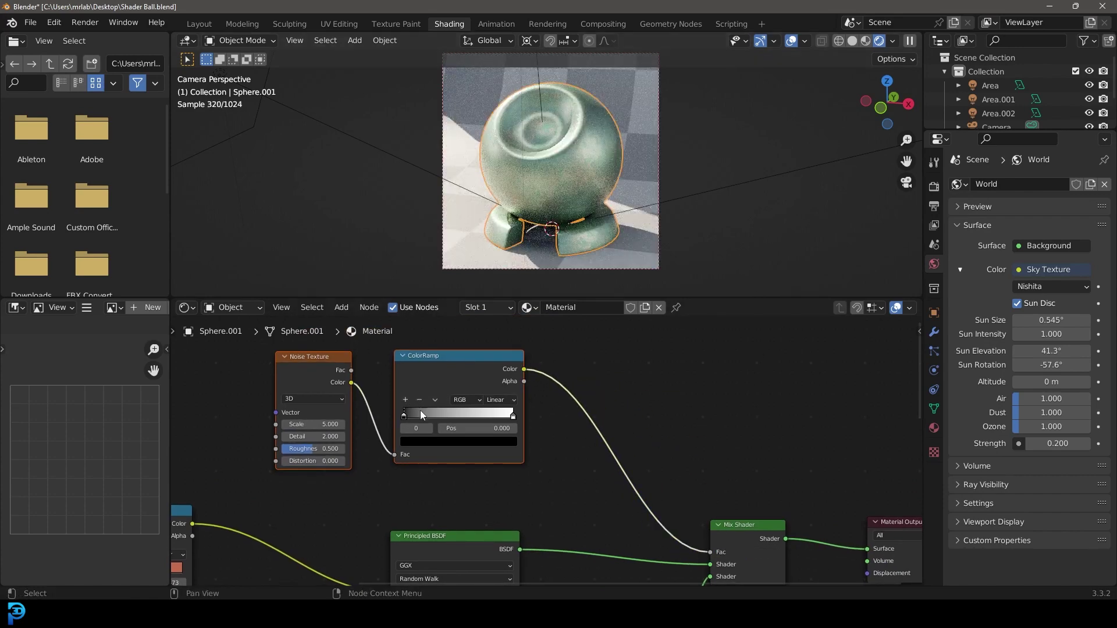
Bring the ramp's black and white stops together near 0.527 for sharp-edged turquoise patches
scroll(560, 380, "up", 3)
scroll(369, 412, "up", 4)
middle_click_drag(368, 412, 535, 451)
scroll(535, 451, "up", 3)
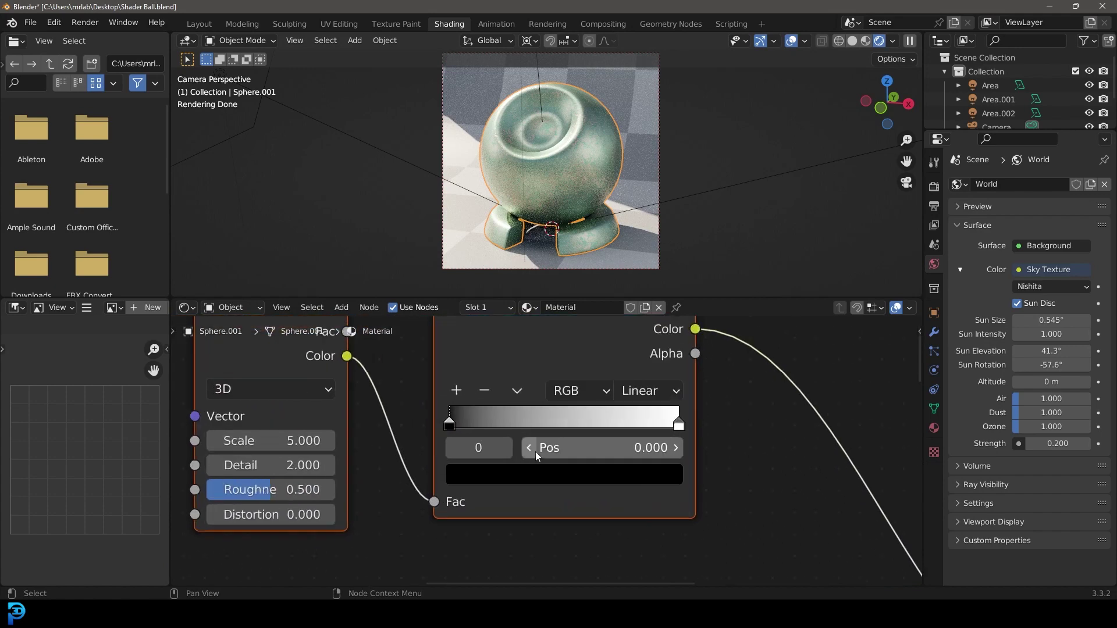
left_click_drag(441, 423, 570, 426)
left_click_drag(664, 423, 568, 427)
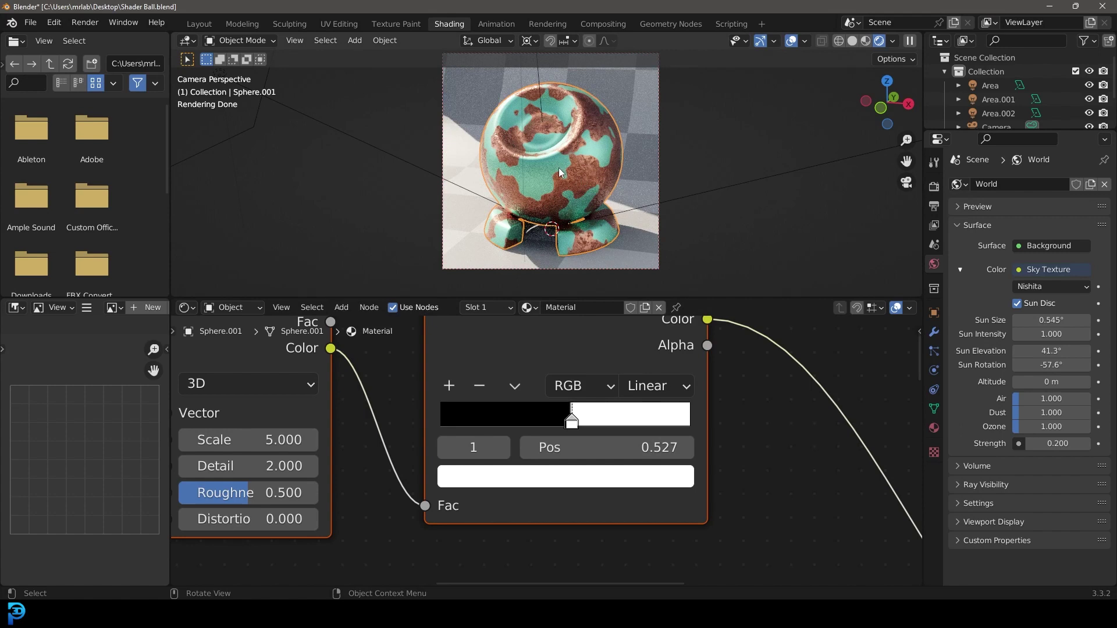
middle_click_drag(378, 406, 617, 399)
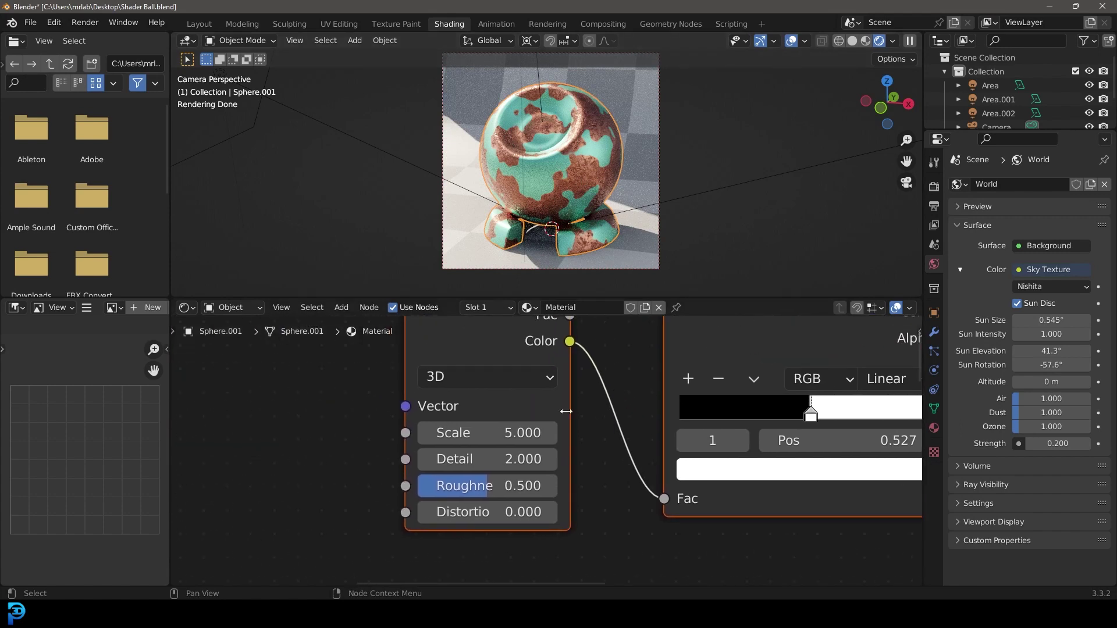
Set the Noise Texture Scale to 2, Detail to 7 and Roughness to 1.0
left_click(479, 433)
type("2")
key("Return")
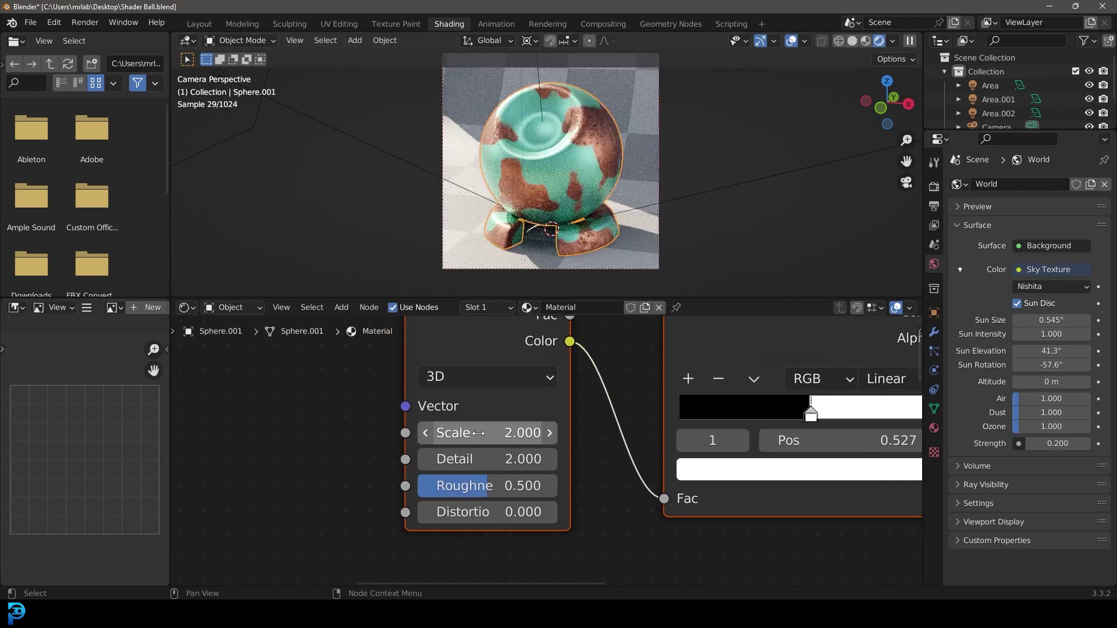
scroll(477, 437, "up", 1)
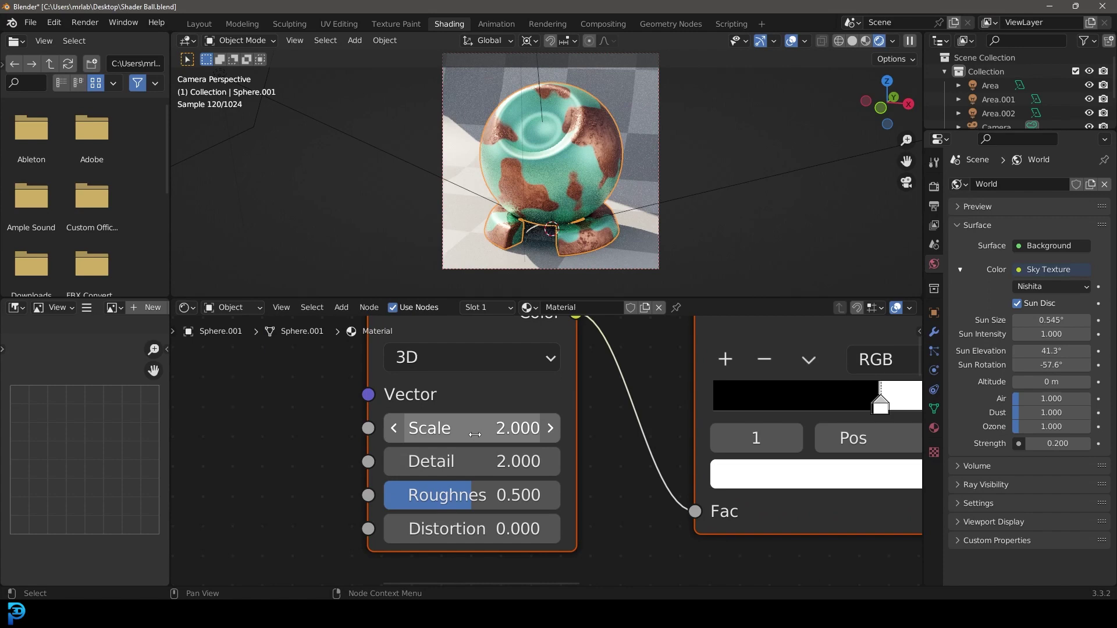
left_click(444, 463)
type("7")
key("Return")
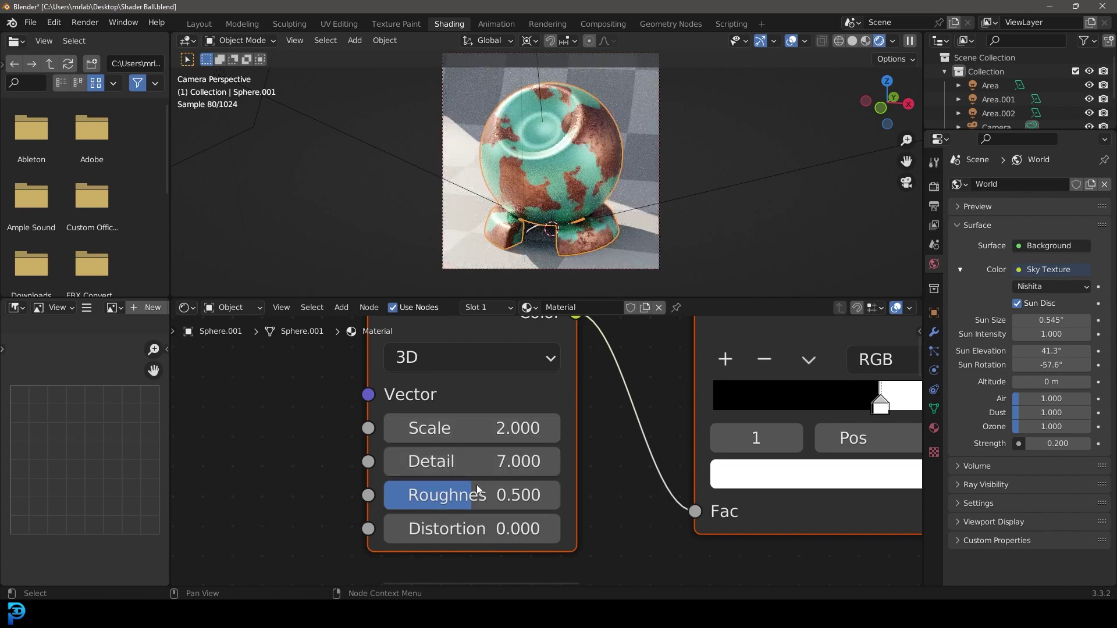
left_click_drag(450, 502, 579, 507)
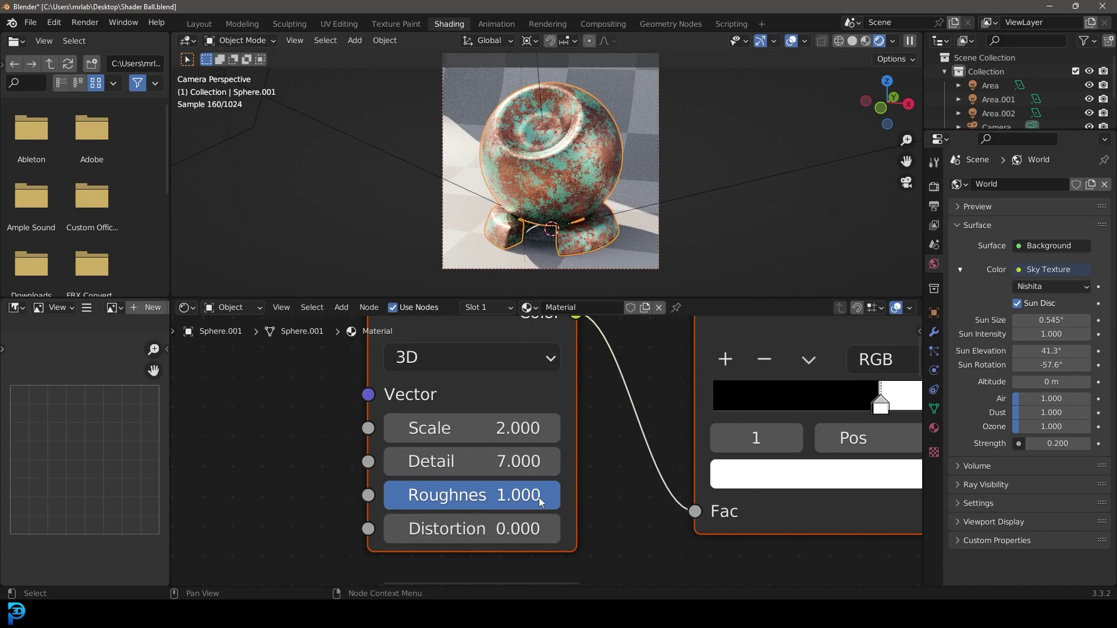
Nudge the patina ColorRamp stop position to about 0.485
middle_click_drag(668, 445, 427, 483)
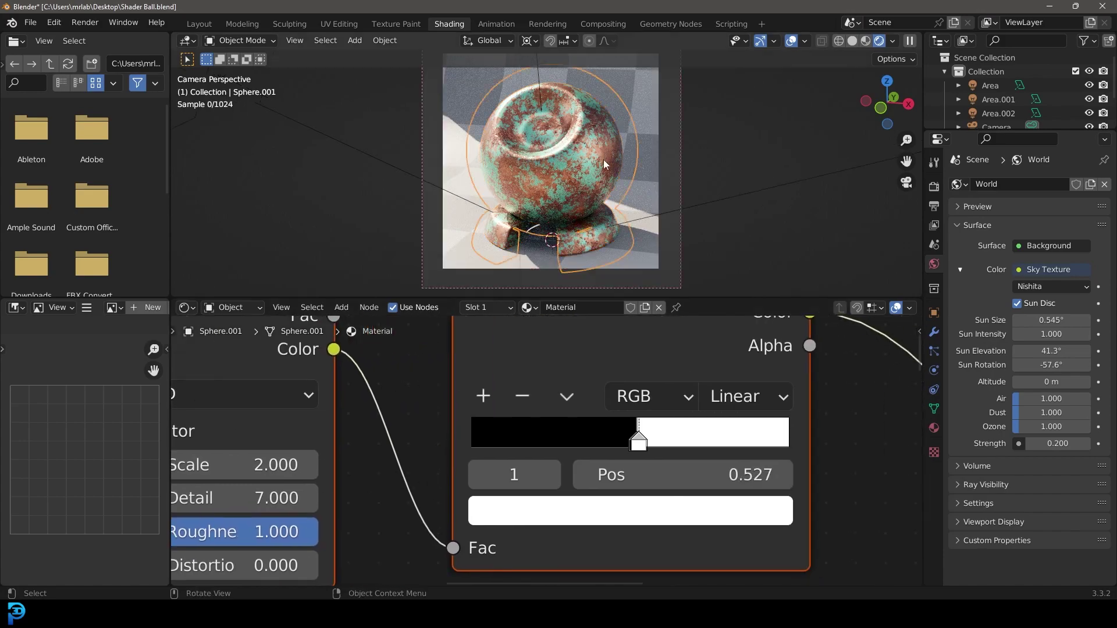
scroll(605, 164, "up", 4)
mouse_move(639, 444)
left_mouse_down()
mouse_move(652, 445)
mouse_move(591, 444)
mouse_move(631, 447)
left_mouse_up()
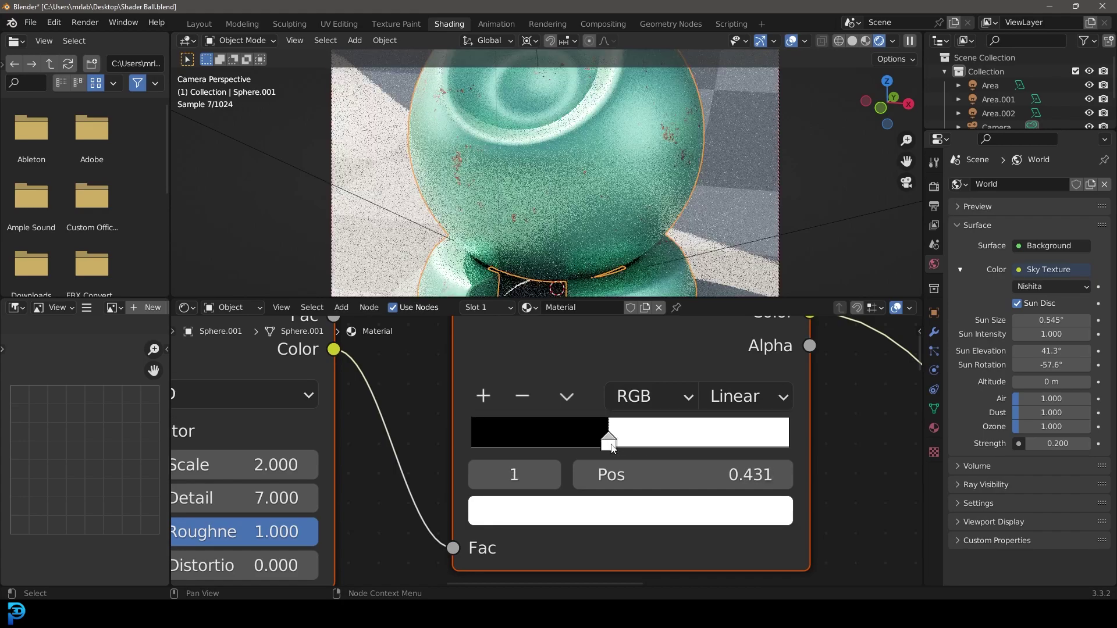
Invert the ramp stops at 0.485 and also wire ColorRamp Color into the Material Output Displacement
left_click(605, 443)
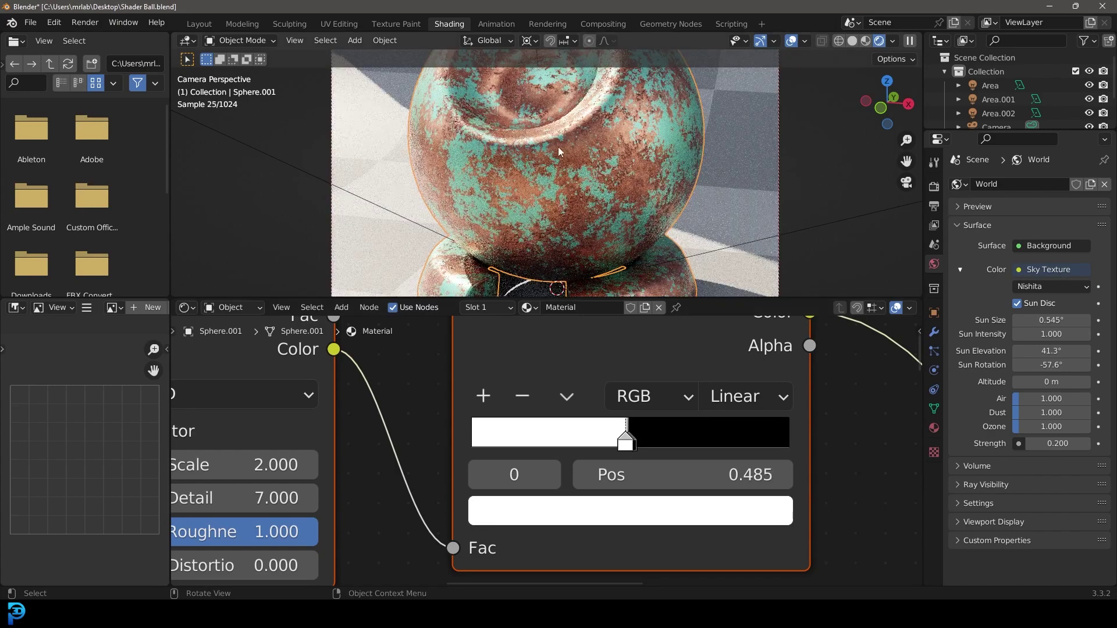
scroll(634, 472, "down", 10)
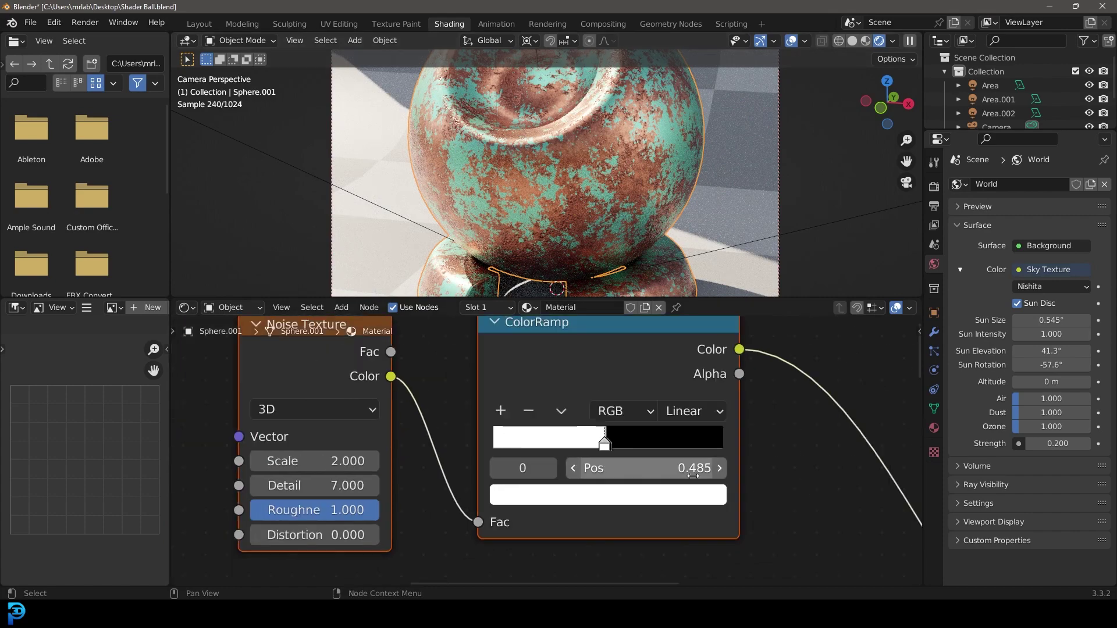
middle_click_drag(746, 492, 457, 399)
left_click_drag(692, 463, 696, 394)
scroll(696, 394, "up", 5)
middle_click_drag(475, 376, 492, 460)
scroll(492, 460, "up", 1)
left_click_drag(246, 341, 758, 534)
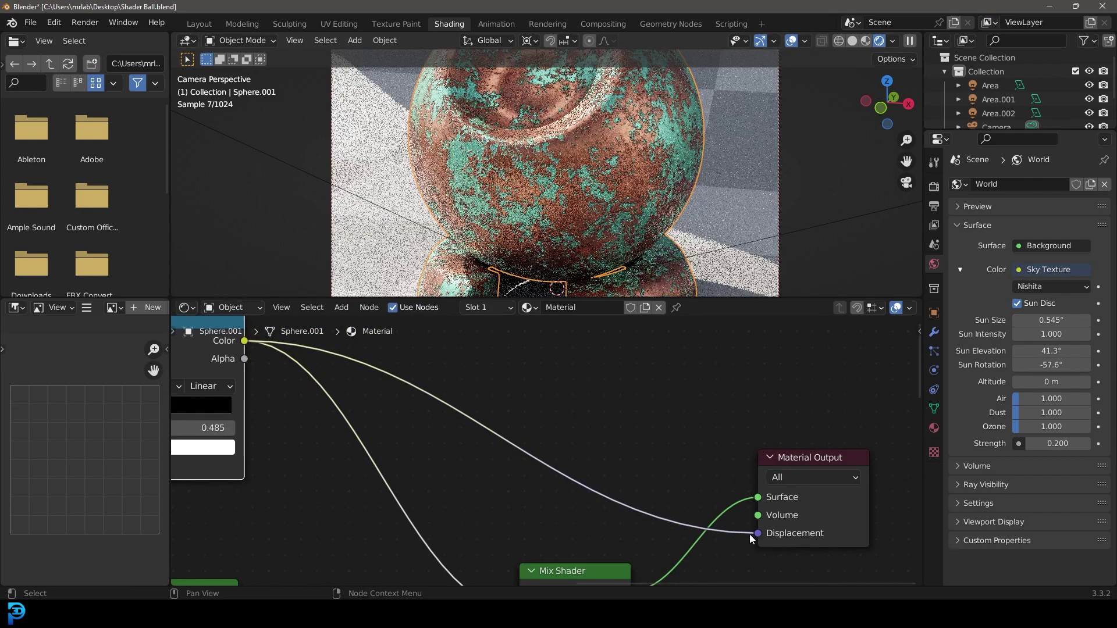
Insert a Math node on the ColorRamp-to-Displacement link
middle_click_drag(474, 397, 543, 438)
scroll(617, 460, "up", 1)
key("shift+a")
left_click(592, 445)
type("math")
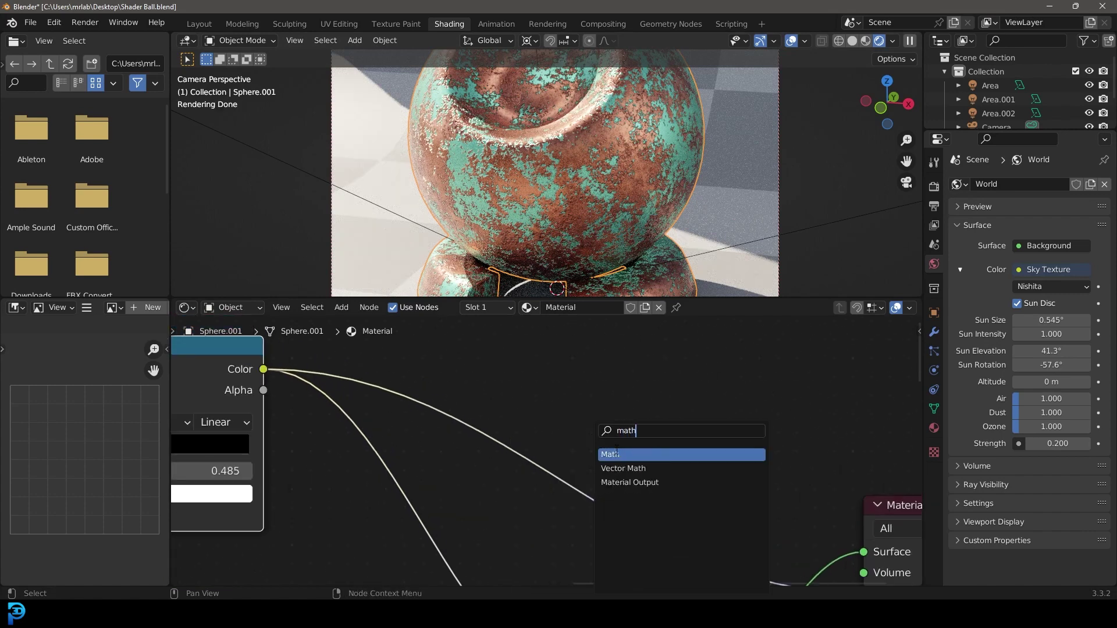
left_click(616, 453)
left_click(567, 409)
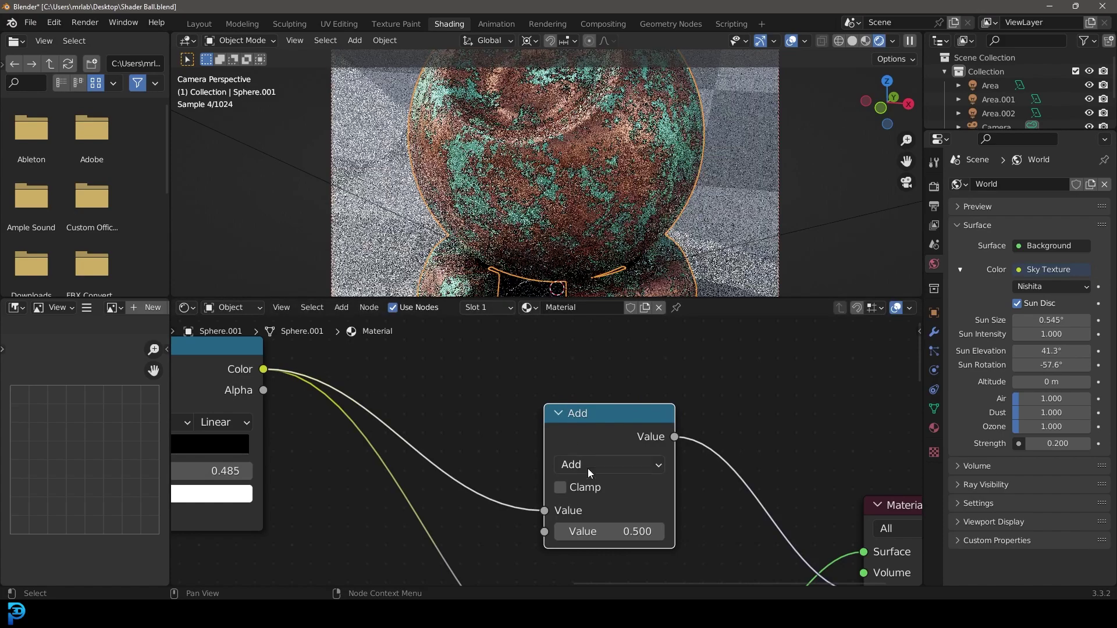
Set the Math node to Multiply with a second value of 0.200
left_click(582, 465)
left_click(472, 276)
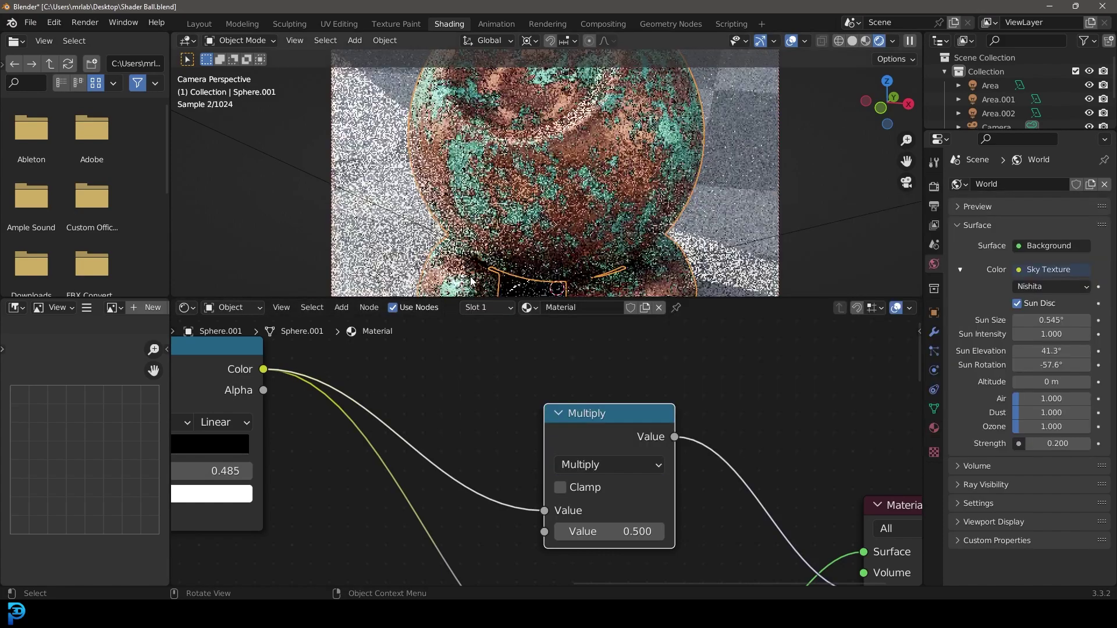
left_click(608, 531)
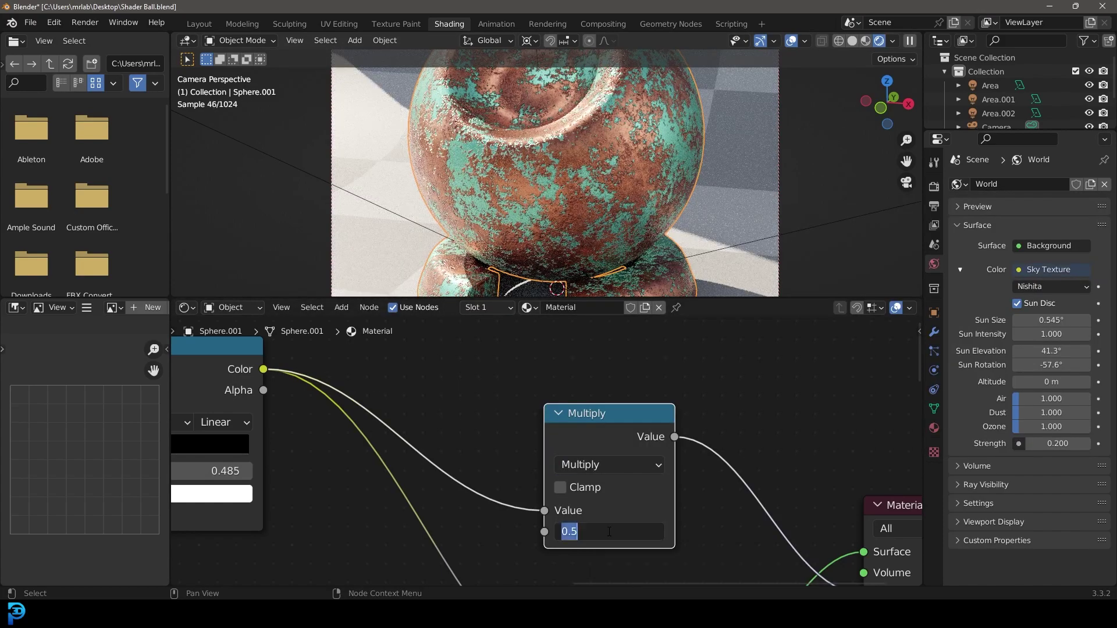
type(".2")
key("Return")
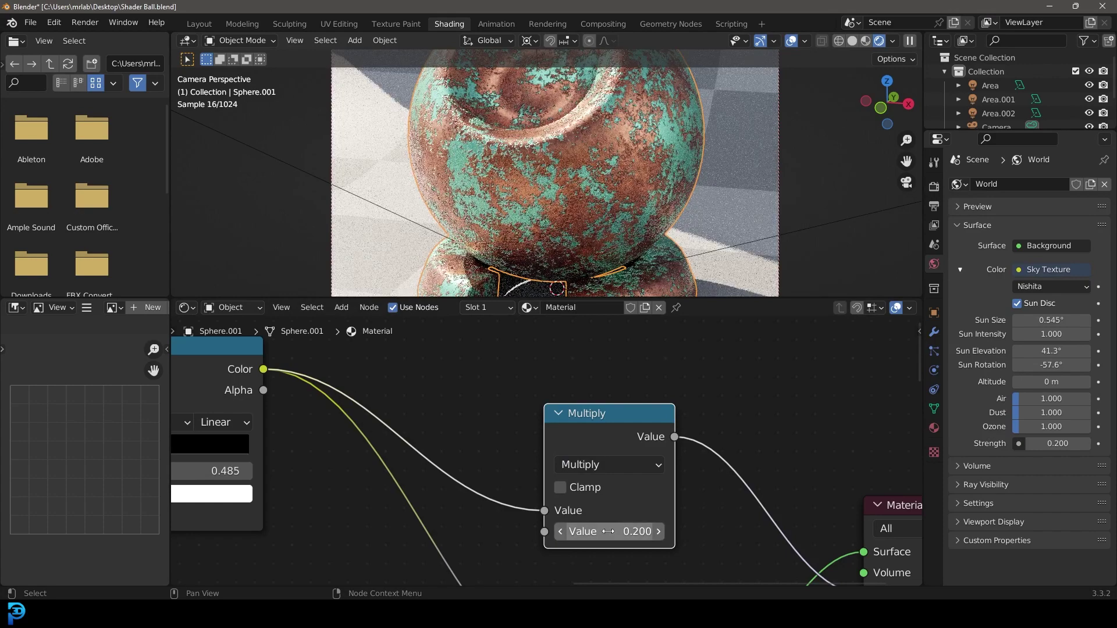
scroll(416, 382, "down", 4)
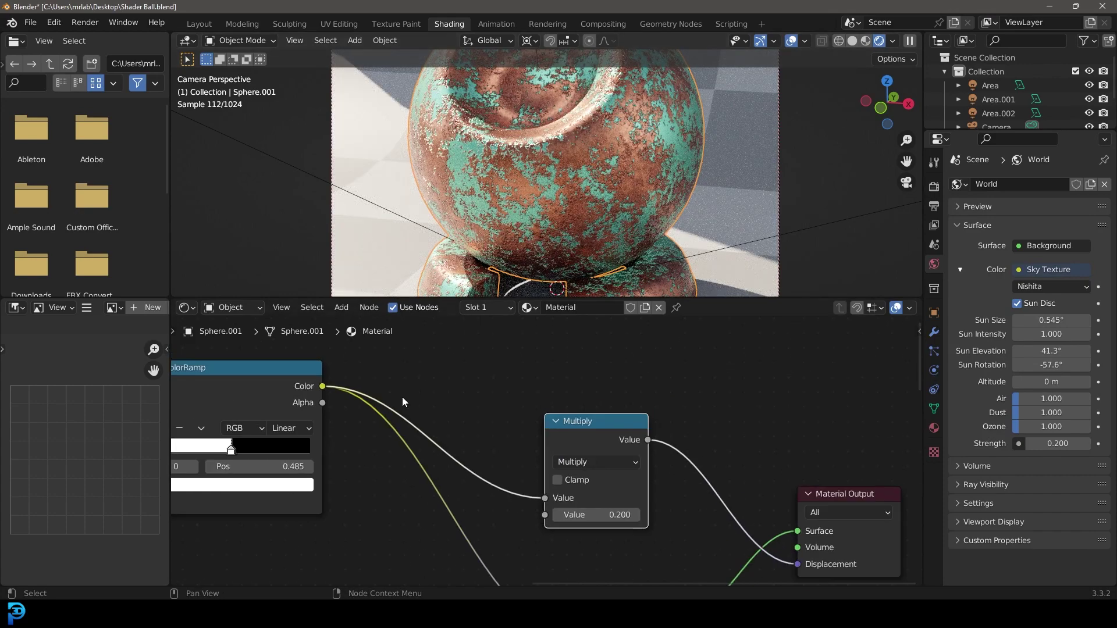
Raise the noise Scale to 2.7 and flip the ramp stops to sit near 0.481
middle_click_drag(344, 407, 633, 424)
scroll(528, 462, "up", 8)
middle_click_drag(330, 439, 531, 383)
left_click_drag(317, 420, 461, 453)
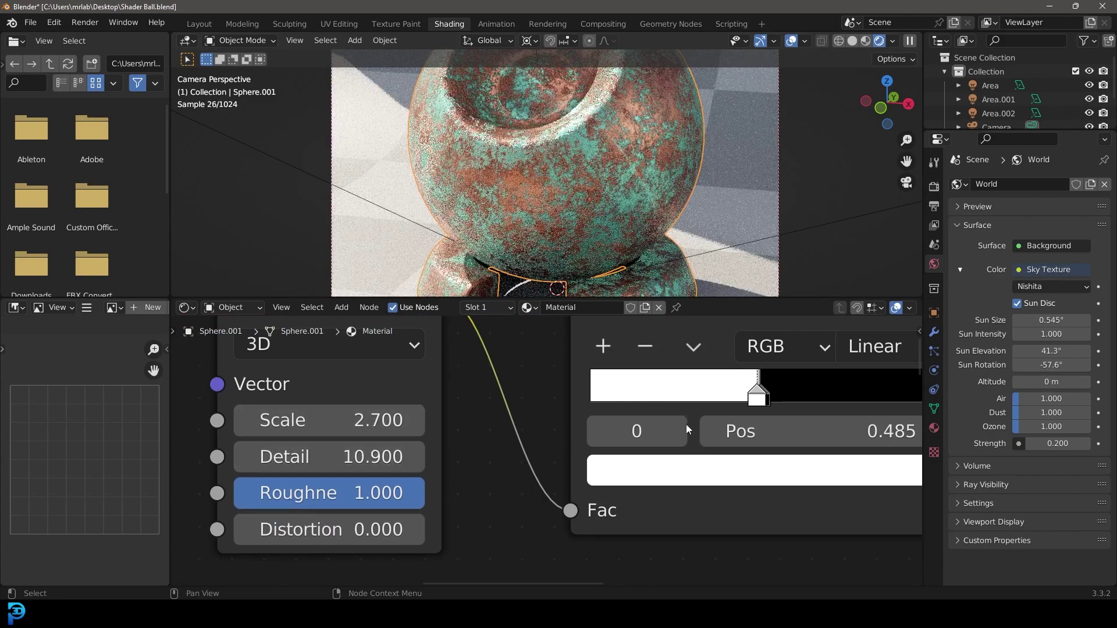
mouse_move(761, 398)
left_mouse_down()
mouse_move(740, 399)
mouse_move(781, 400)
mouse_move(711, 400)
mouse_move(763, 391)
mouse_move(754, 396)
left_mouse_up()
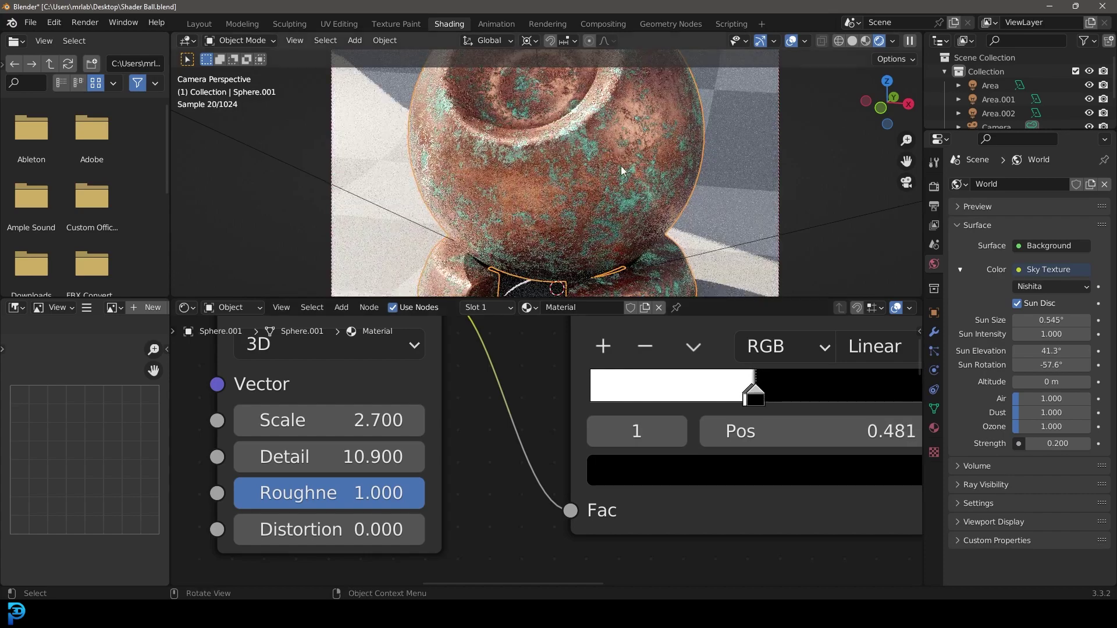
Switch the viewport to Solid shading and save Shader Ball.blend
scroll(622, 175, "down", 4)
key("z")
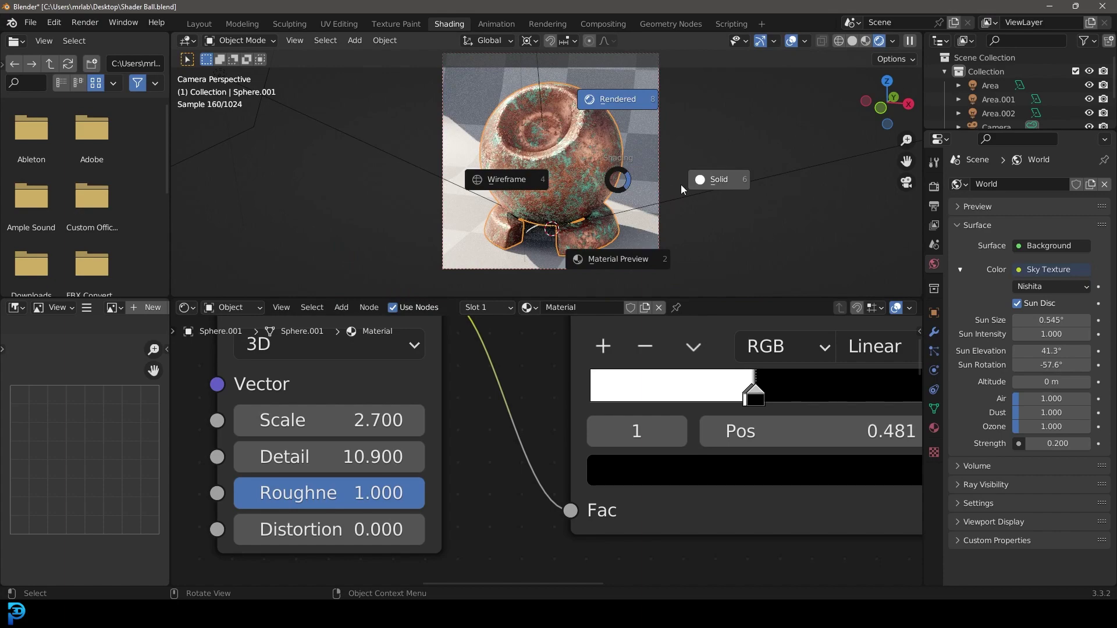
left_click(681, 184)
key("ctrl+s")
left_click(85, 22)
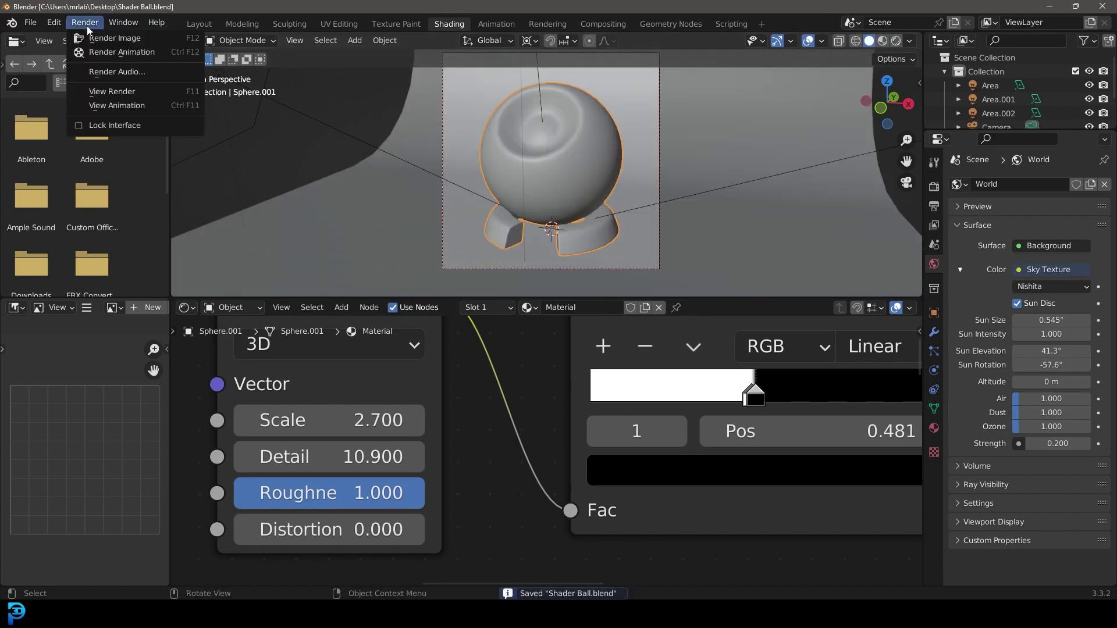
Render the final image and inspect the patinated copper shader ball in the Render Result window
left_click(137, 41)
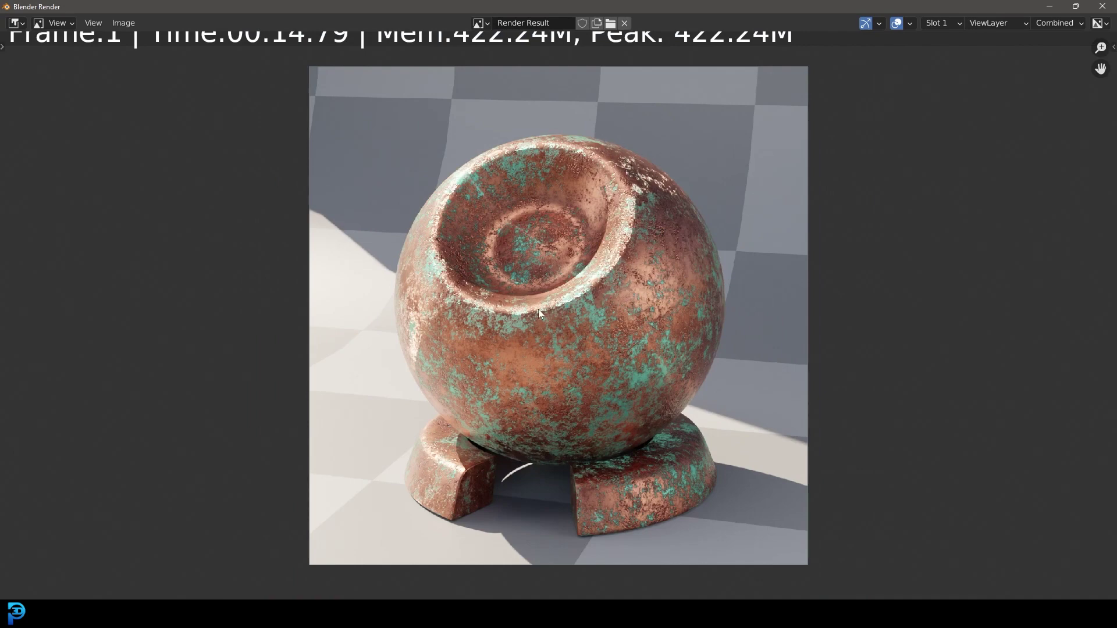
scroll(673, 273, "up", 6)
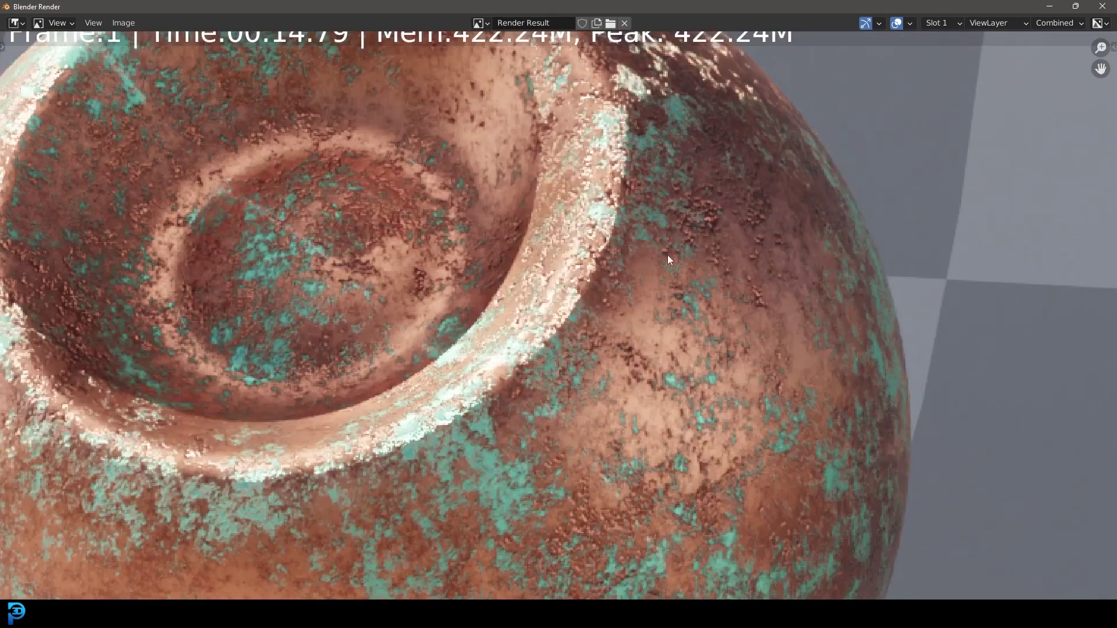
scroll(363, 207, "down", 5)
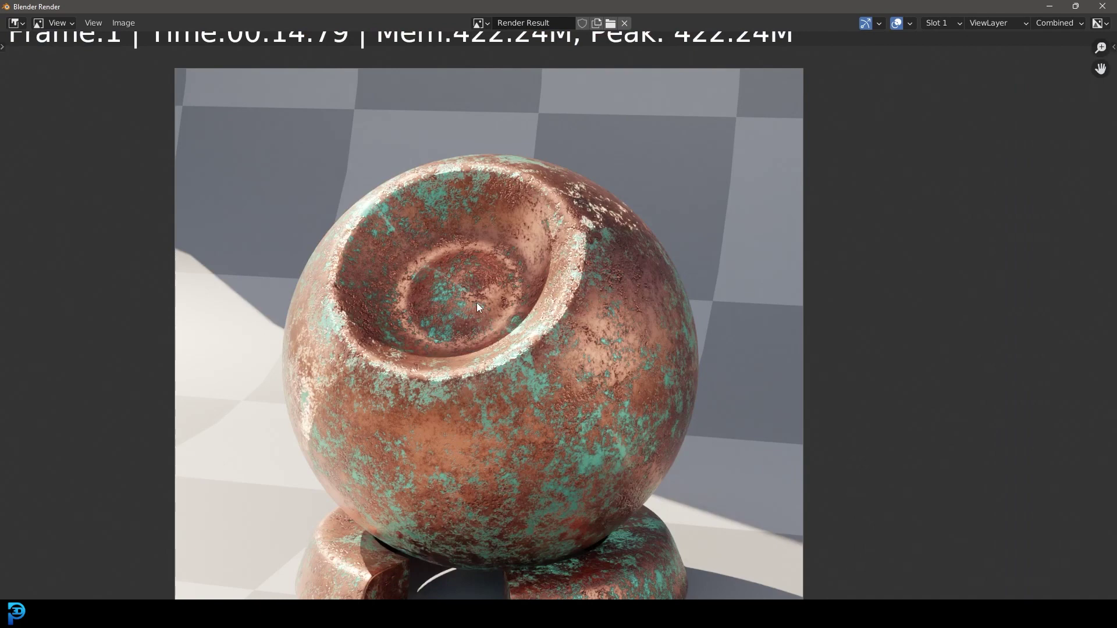
scroll(476, 302, "down", 4)
middle_click_drag(521, 328, 546, 287)
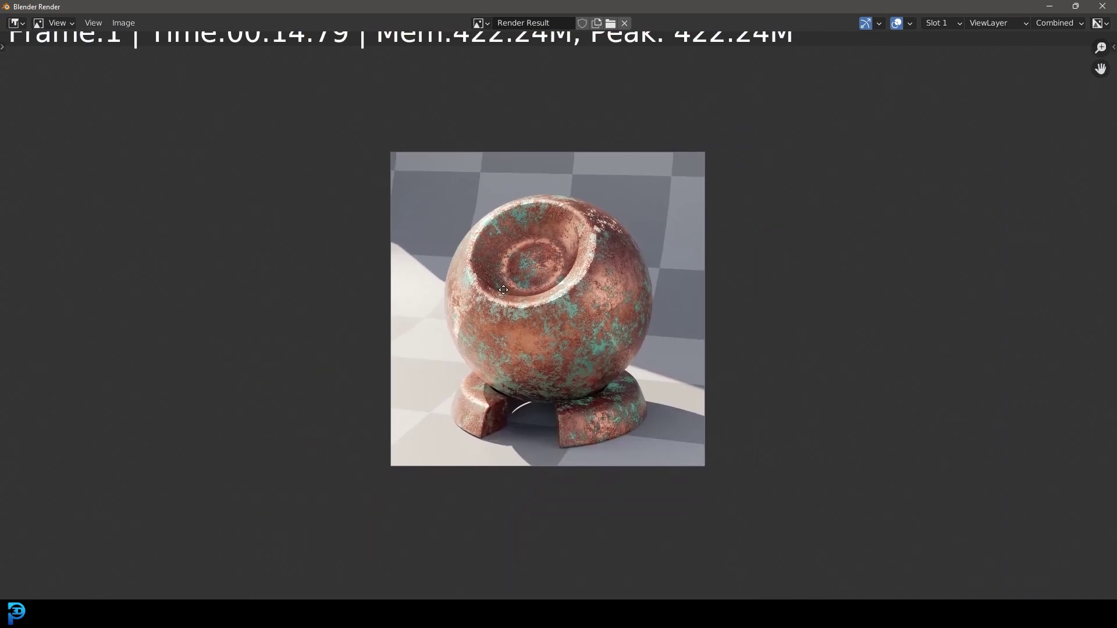
scroll(546, 287, "up", 4)
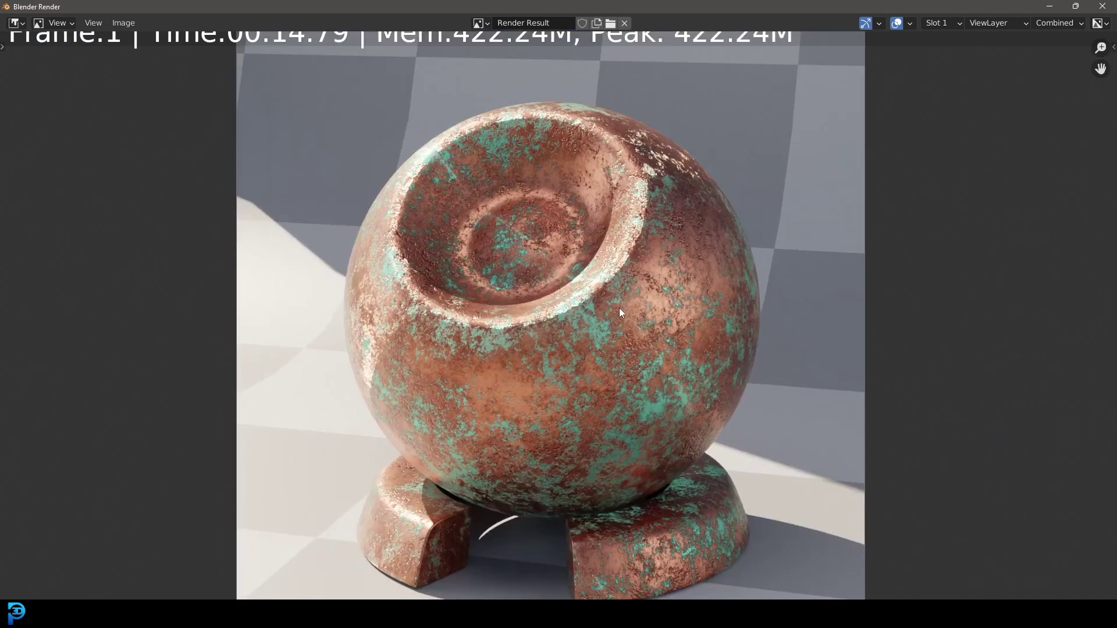